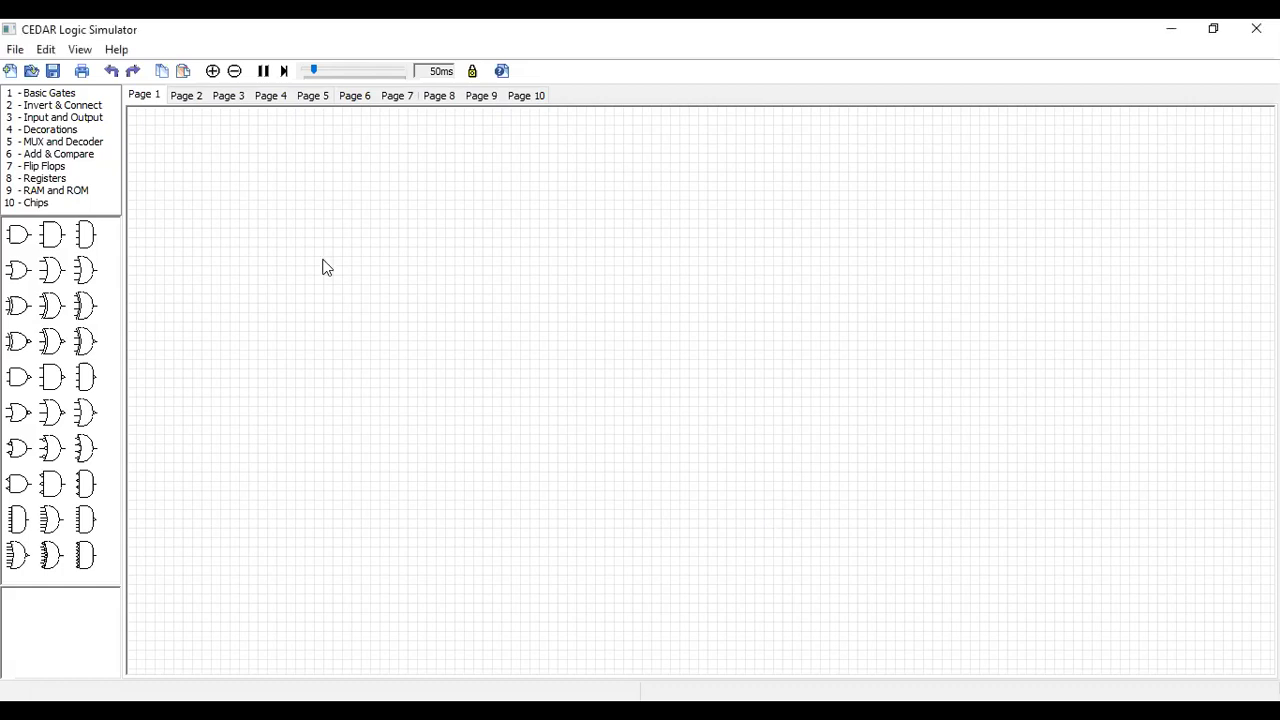
# Place two 2-input AND gates one above the other, and a 2-input OR gate to their right at mid-height
pyautogui.moveTo(19, 240); pyautogui.dragTo(497, 291)
pyautogui.moveTo(20, 237); pyautogui.dragTo(497, 405)
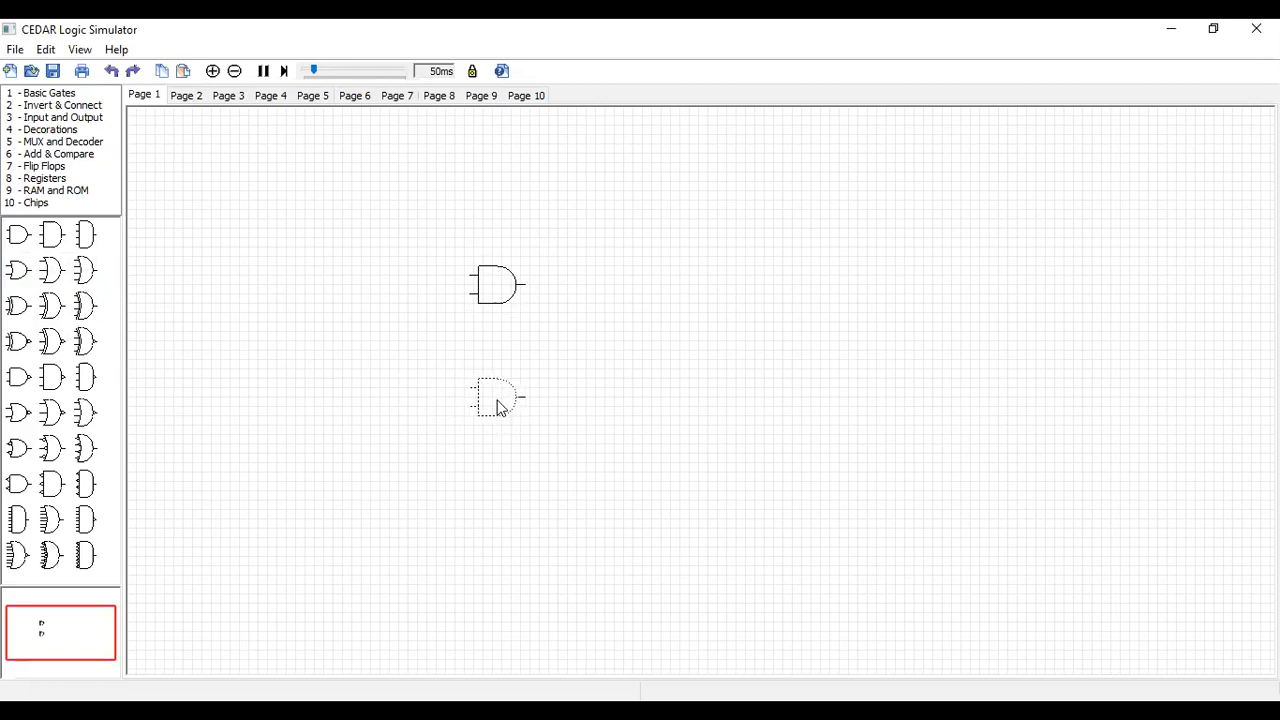
pyautogui.click(617, 75)
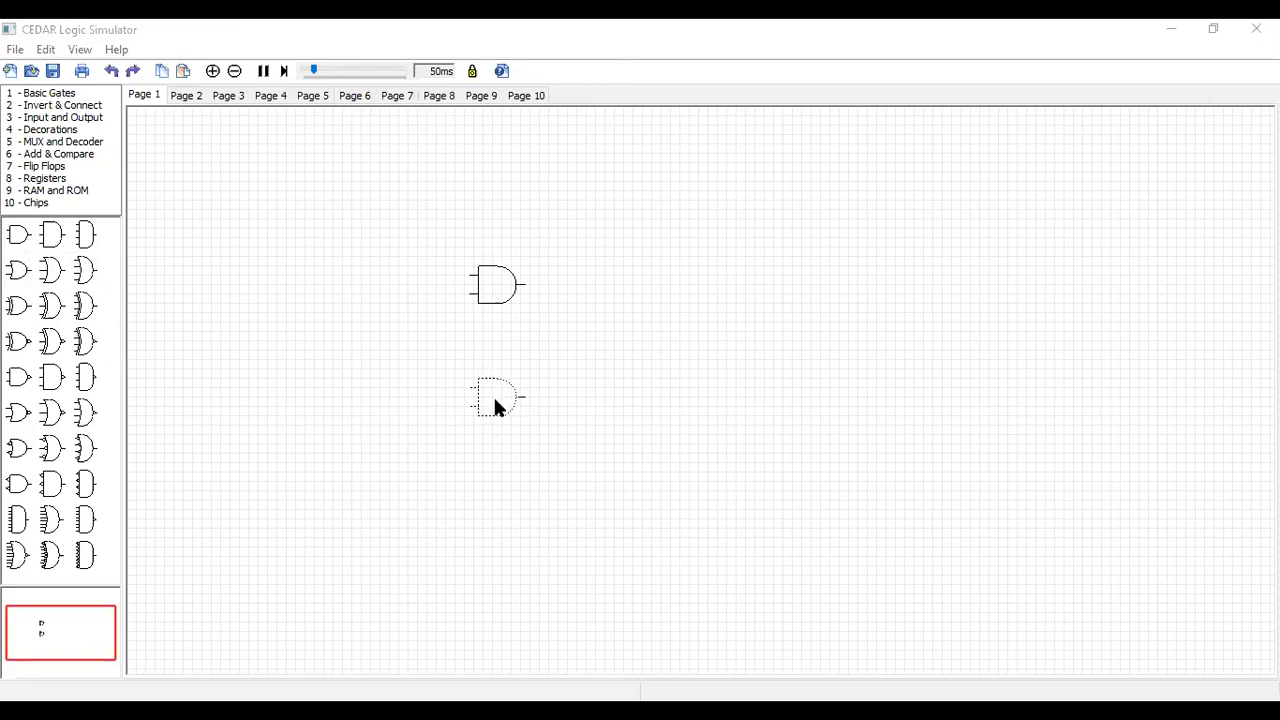
pyautogui.click(587, 337)
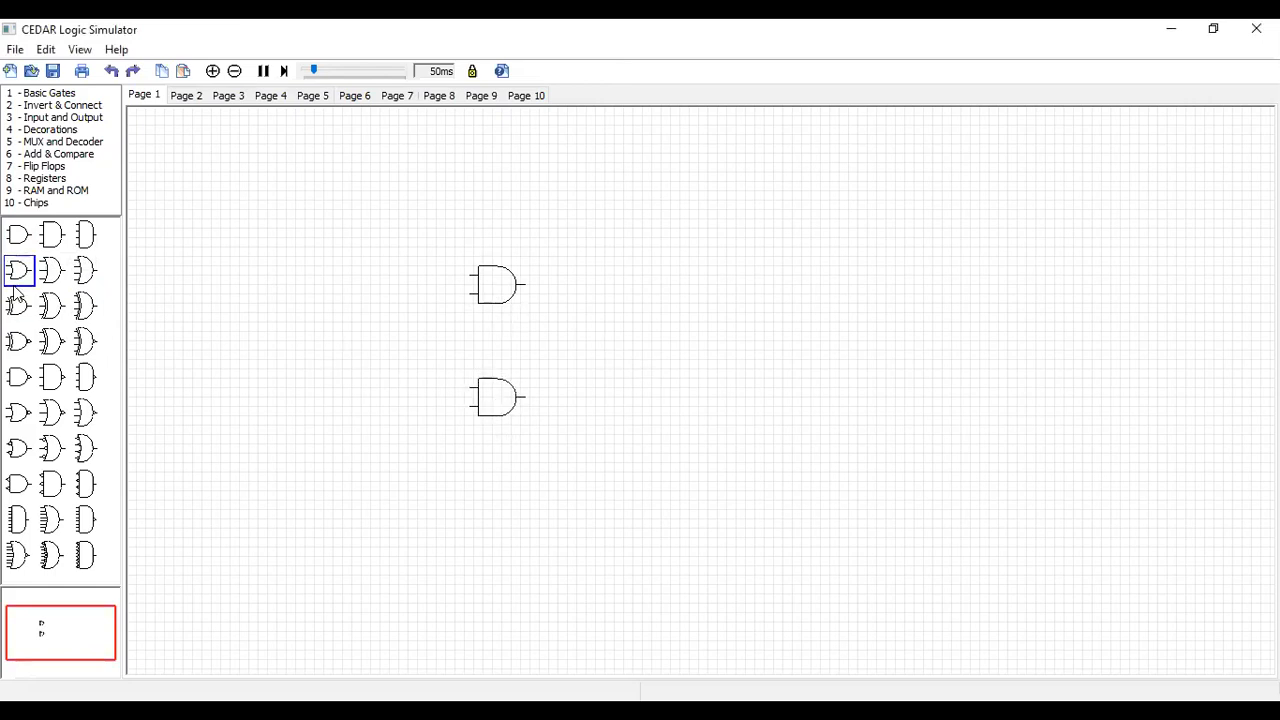
pyautogui.moveTo(15, 285); pyautogui.dragTo(707, 343)
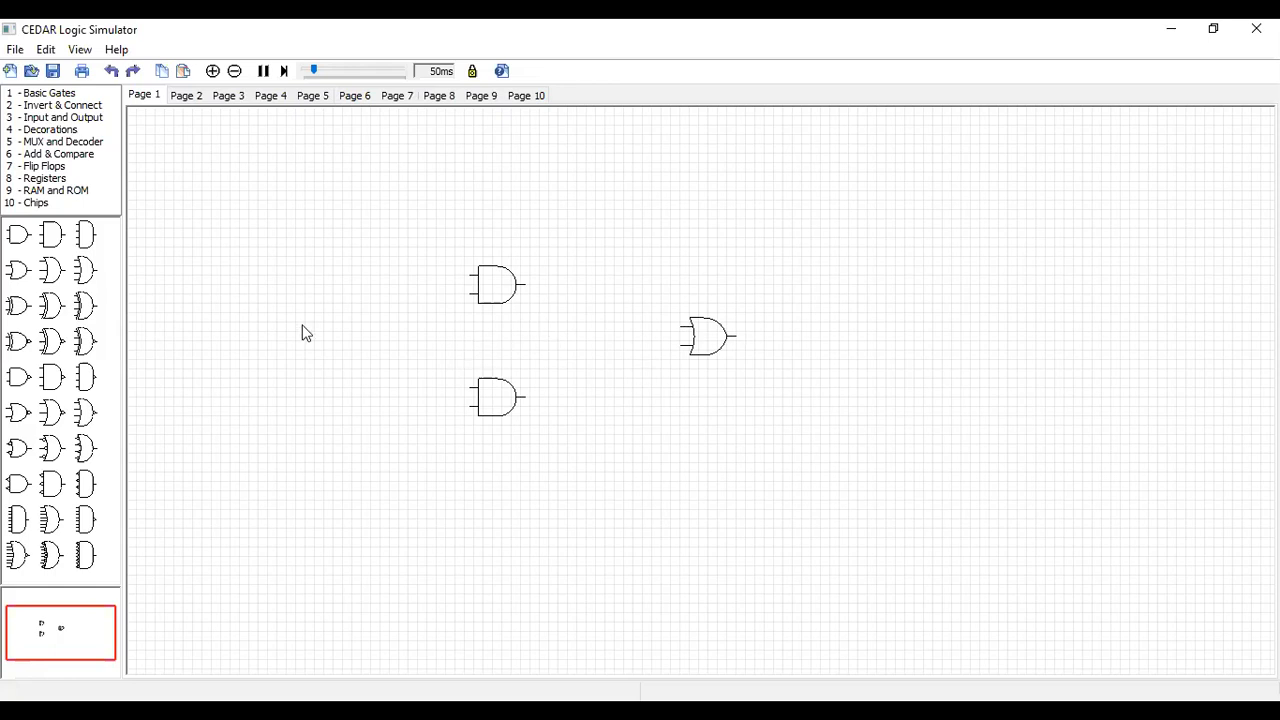
# Place a text decoration on the upper AND gate and move the gate just above the text
pyautogui.click(52, 130)
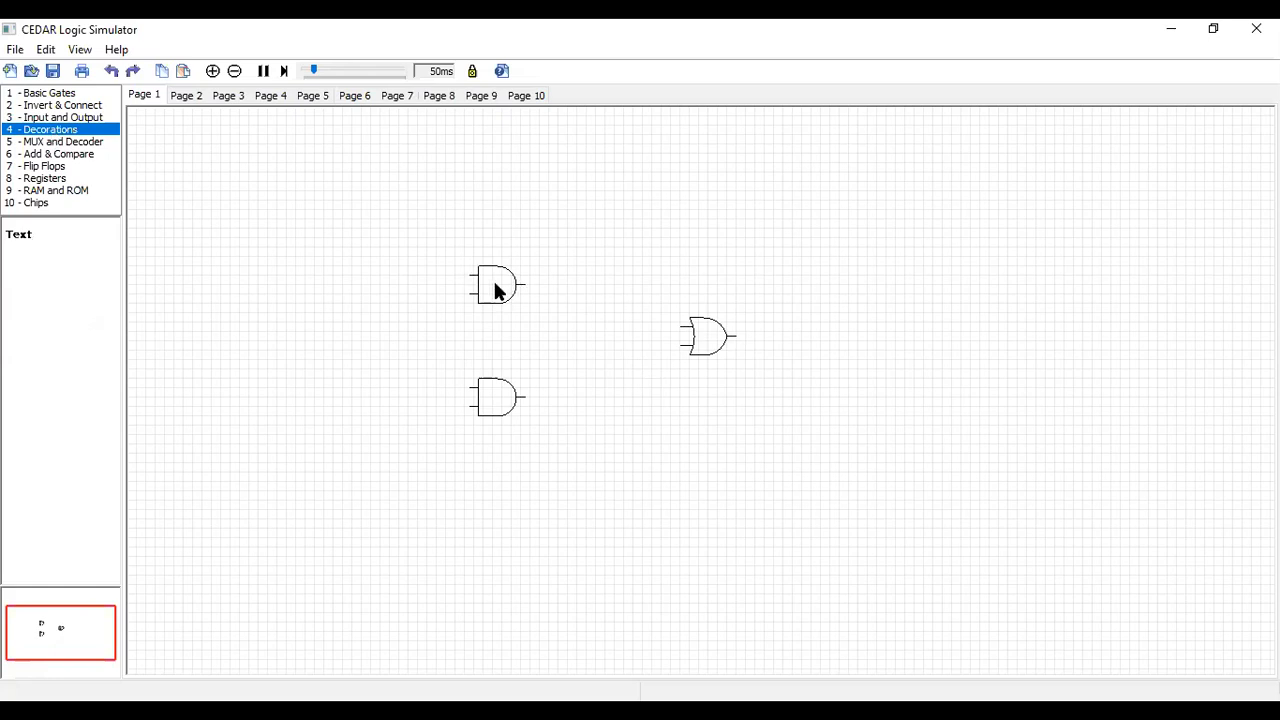
pyautogui.moveTo(29, 241); pyautogui.dragTo(501, 265)
pyautogui.click(522, 271)
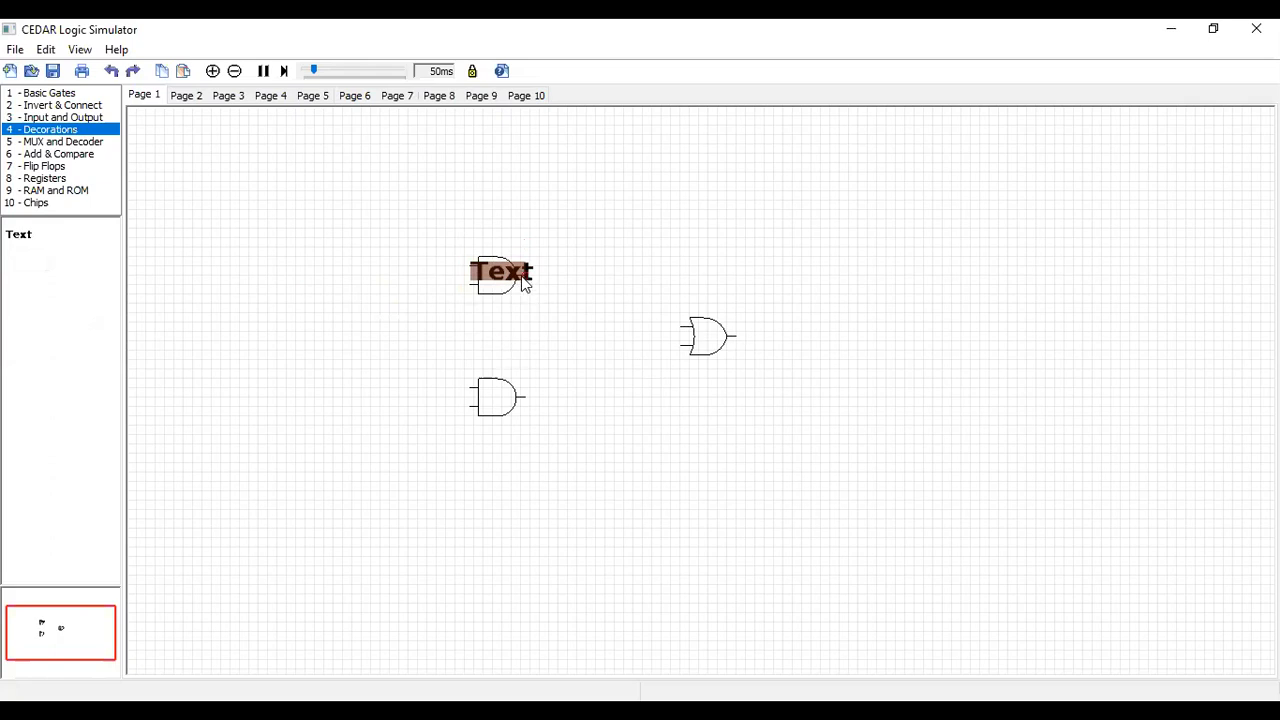
pyautogui.click(500, 279)
pyautogui.moveTo(498, 265); pyautogui.dragTo(494, 258)
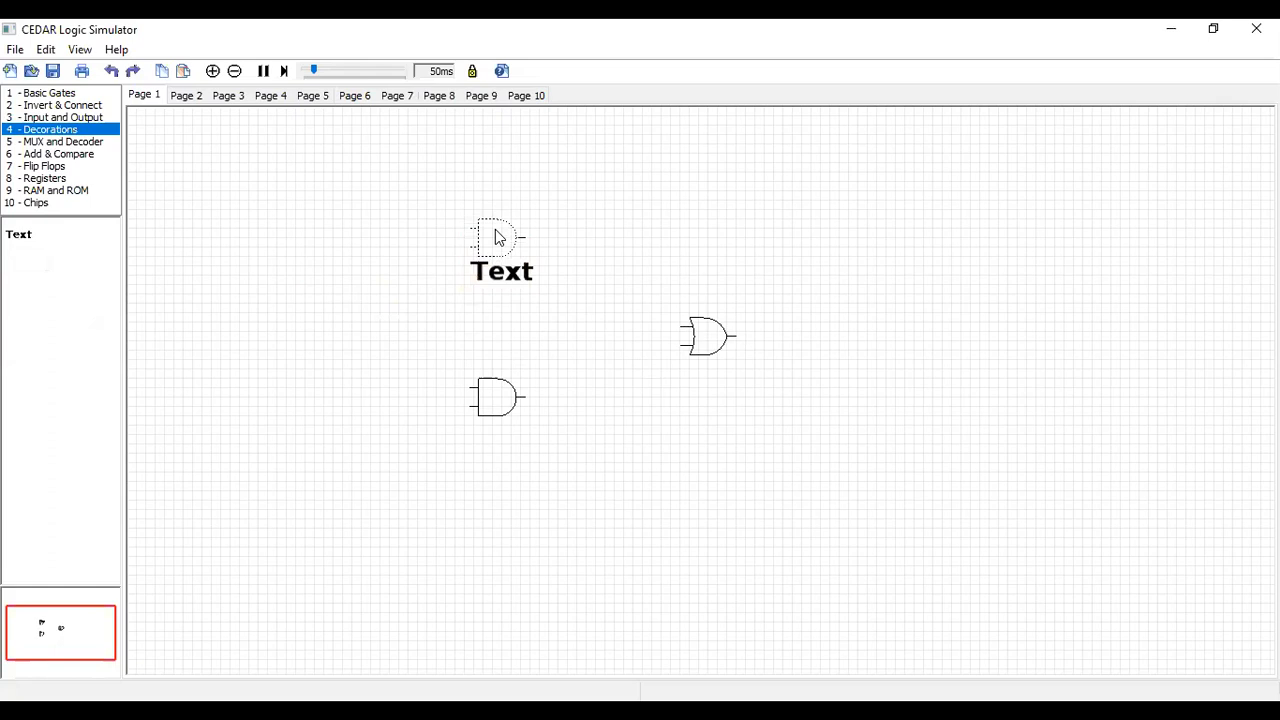
# Set the text decoration's label to AND with text height 1, and move the upper gate back over it
pyautogui.doubleClick(502, 280)
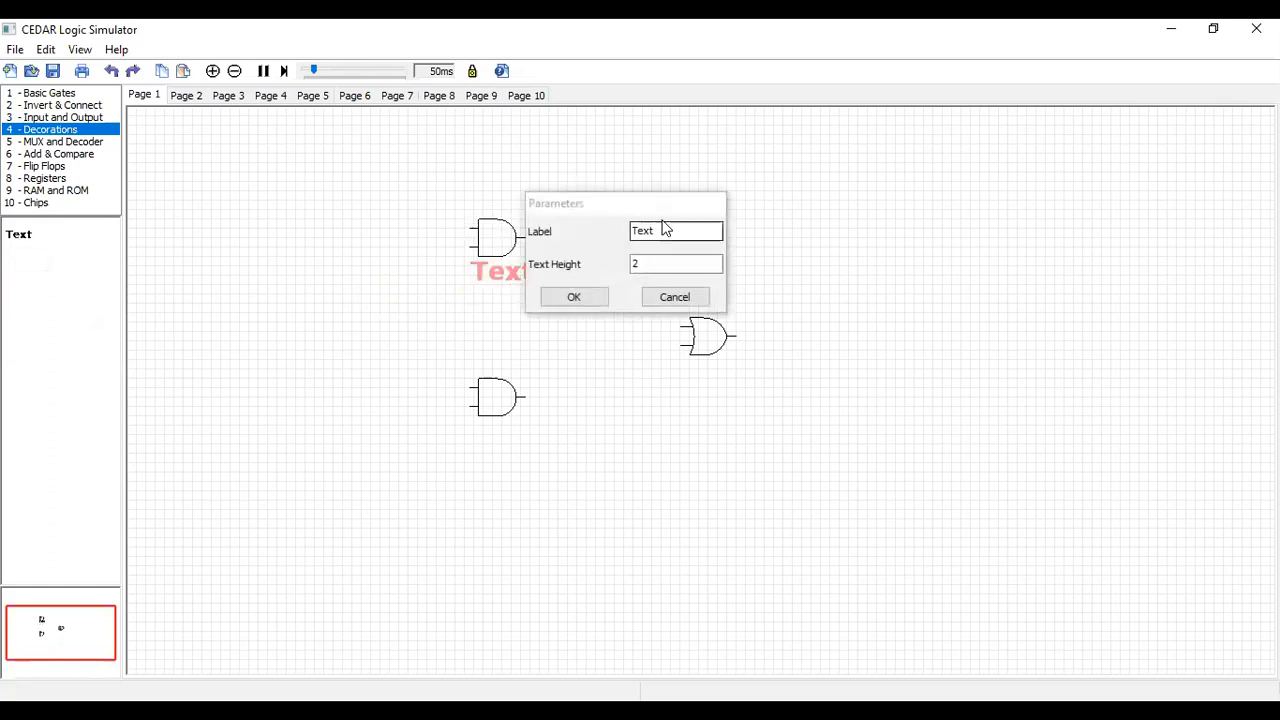
pyautogui.doubleClick(656, 232)
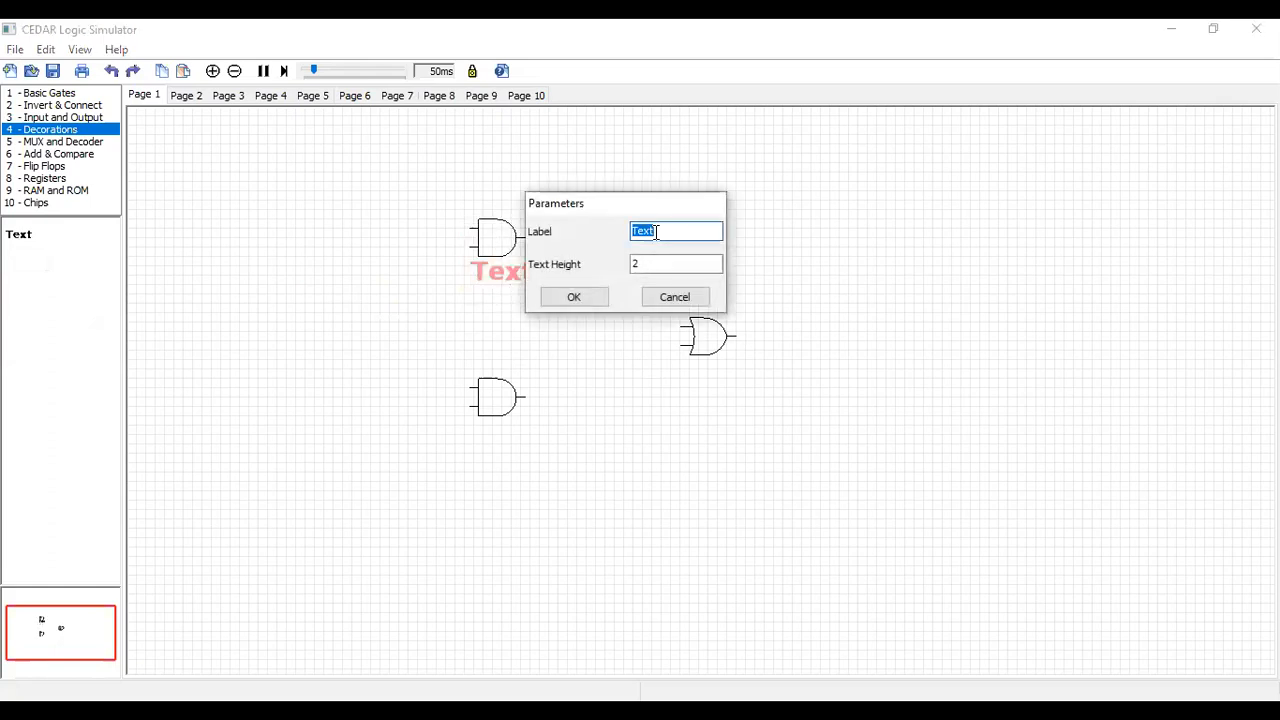
pyautogui.write('AND')
pyautogui.doubleClick(646, 264)
pyautogui.press('BackSpace')
pyautogui.write('1')
pyautogui.click(580, 297)
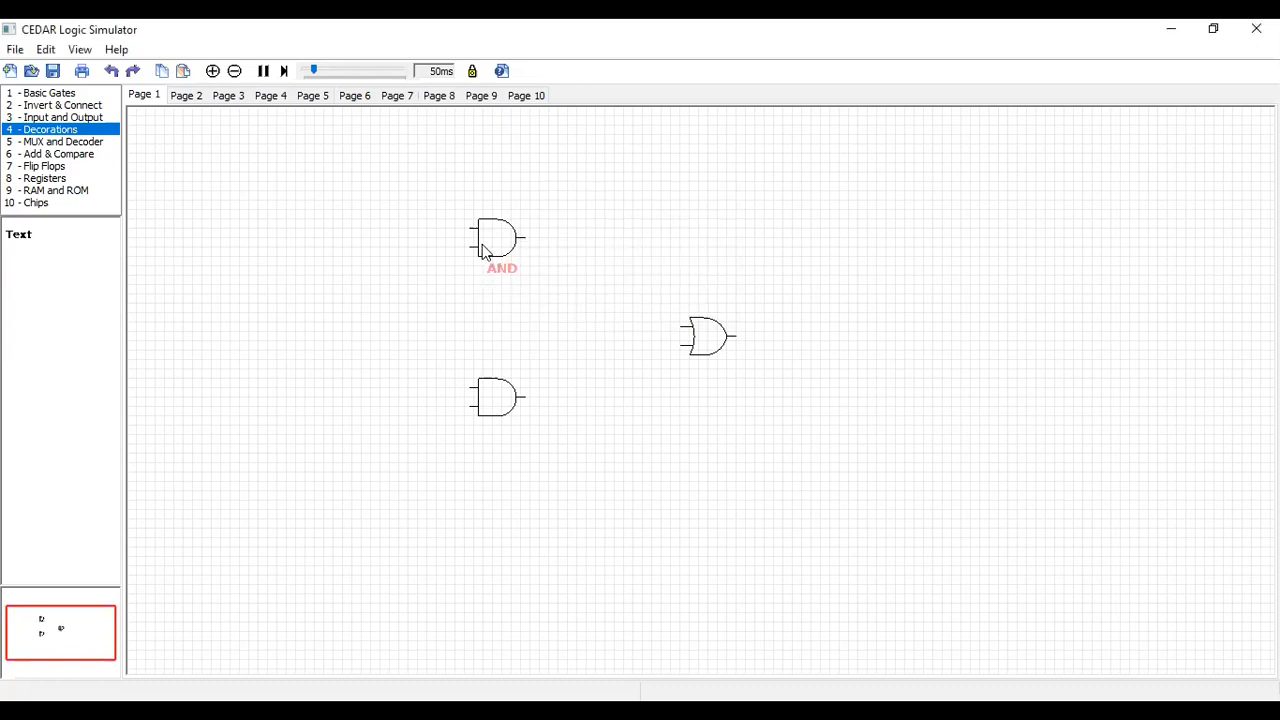
pyautogui.moveTo(484, 248); pyautogui.dragTo(490, 270)
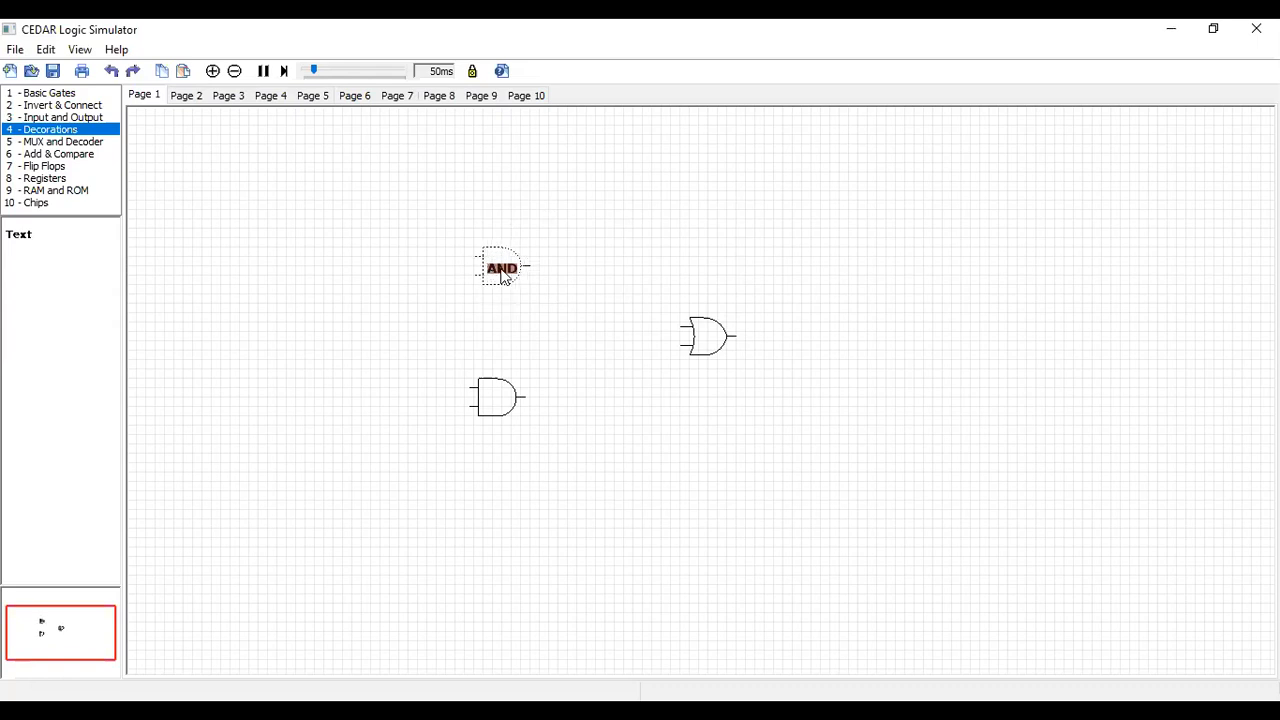
pyautogui.click(497, 402)
pyautogui.click(495, 396)
pyautogui.click(497, 402)
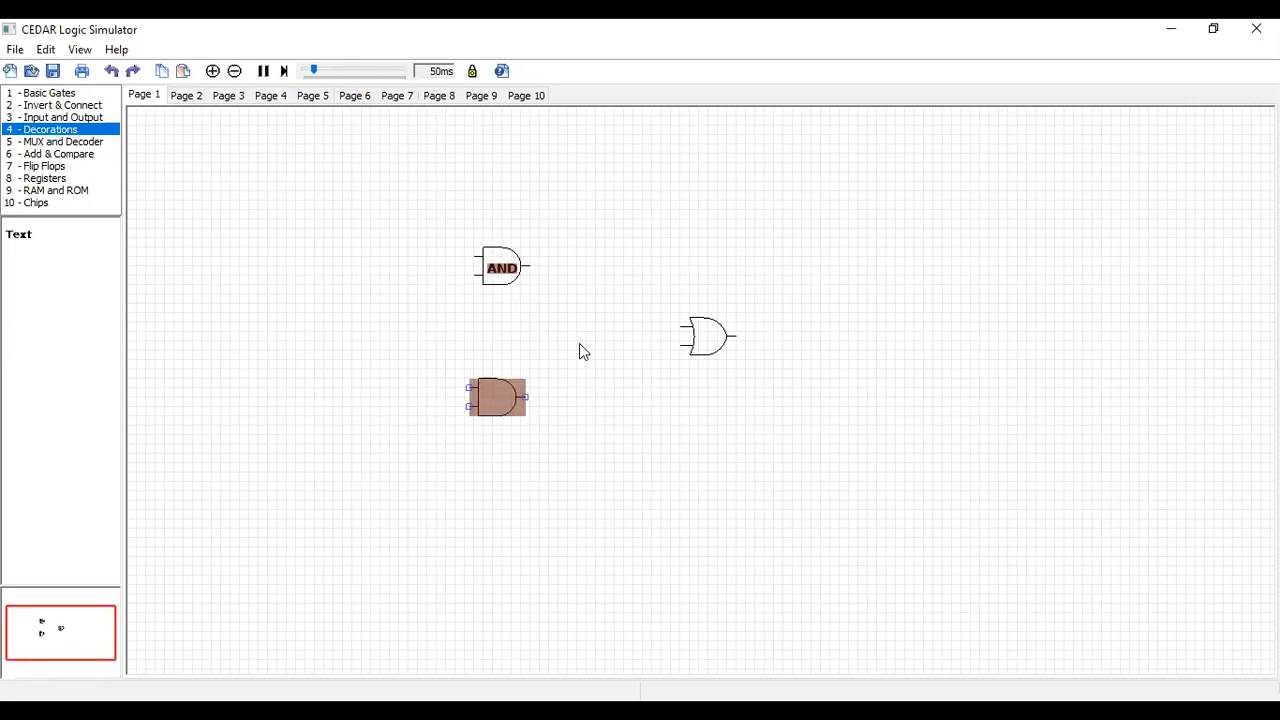
pyautogui.moveTo(495, 393); pyautogui.dragTo(494, 450)
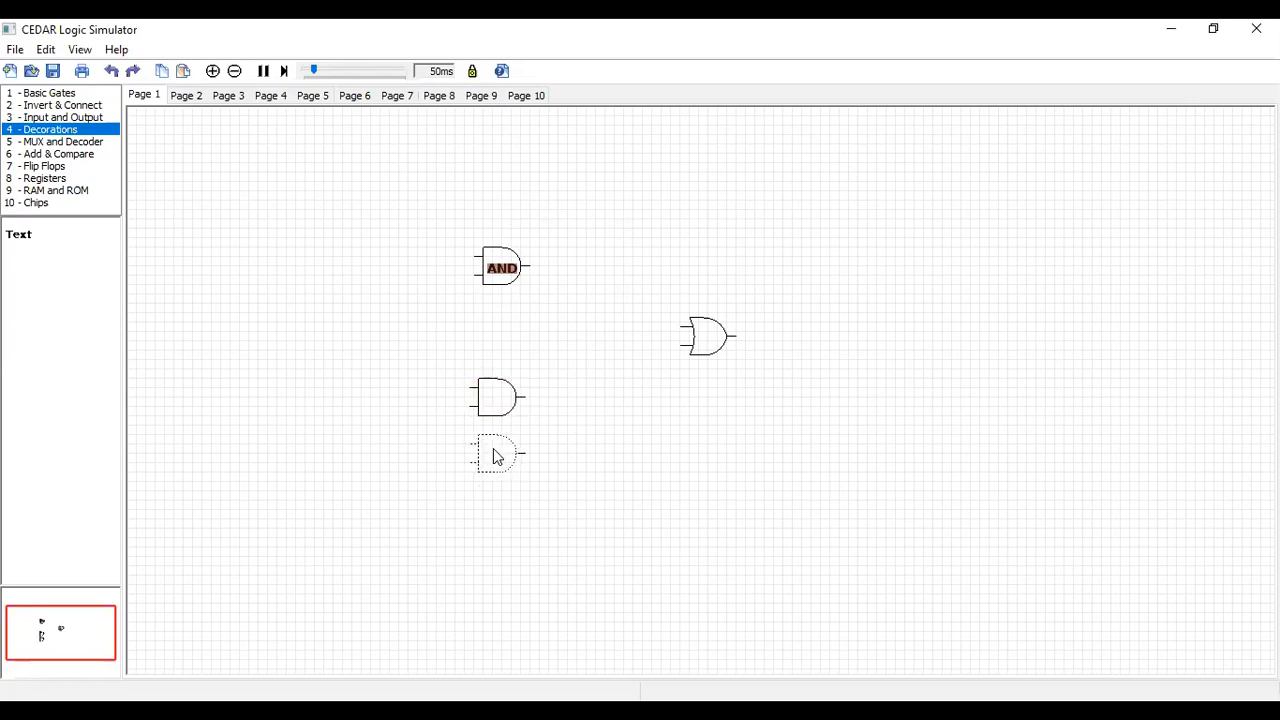
pyautogui.press('Delete')
# Add a text decoration labelled AND2 with text height 1 and place it inside the lower AND gate
pyautogui.moveTo(18, 236); pyautogui.dragTo(503, 446)
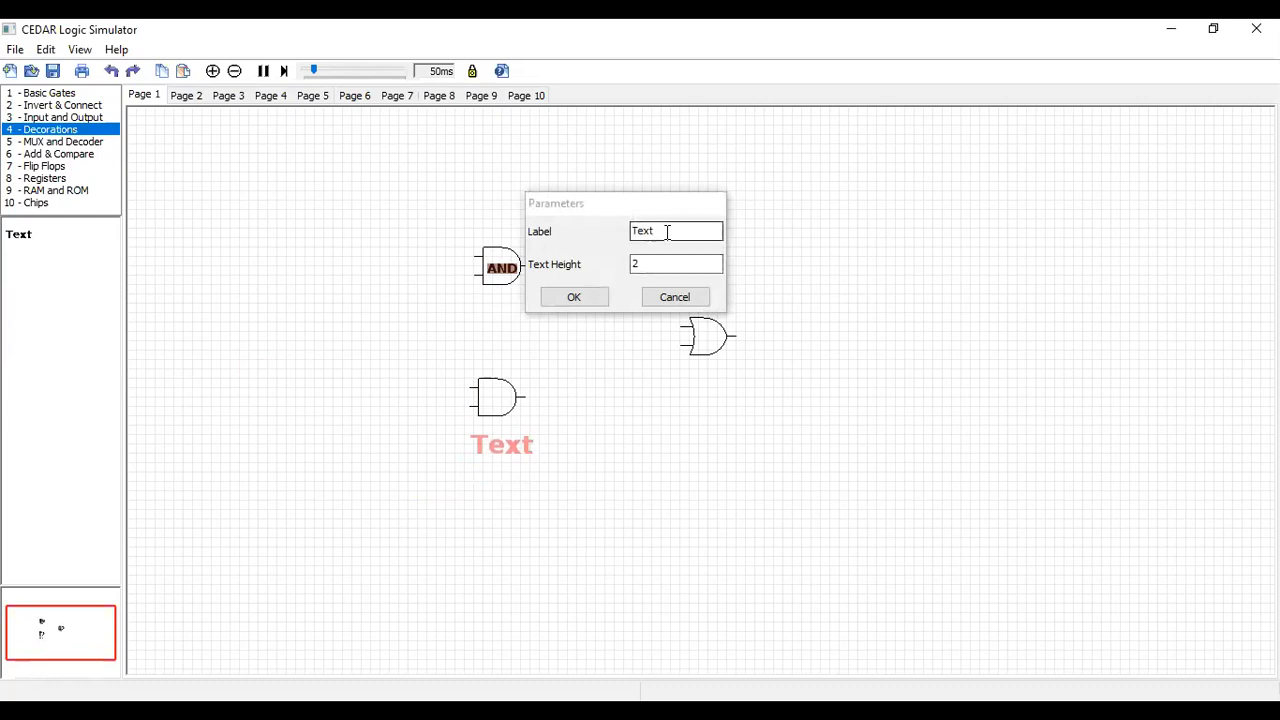
pyautogui.write('AND')
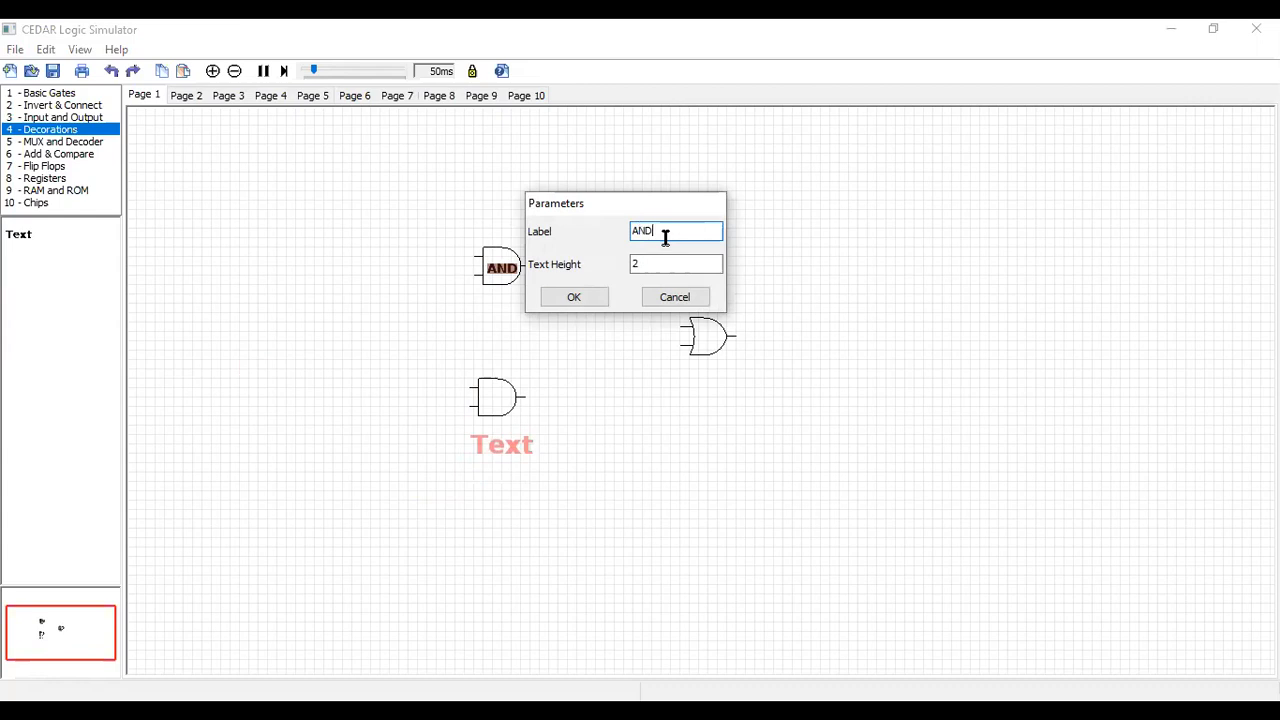
pyautogui.write('1')
pyautogui.press('BackSpace')
pyautogui.write('2')
pyautogui.click(646, 263)
pyautogui.press('BackSpace')
pyautogui.write('1')
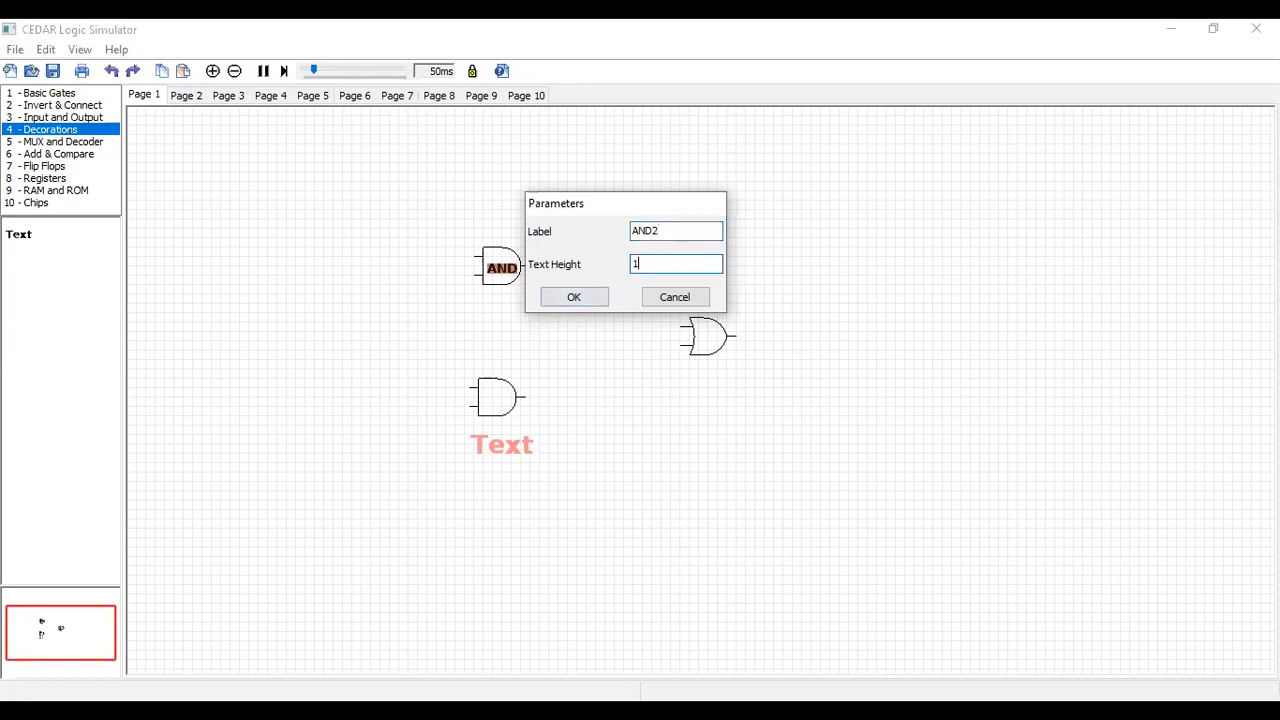
pyautogui.click(589, 297)
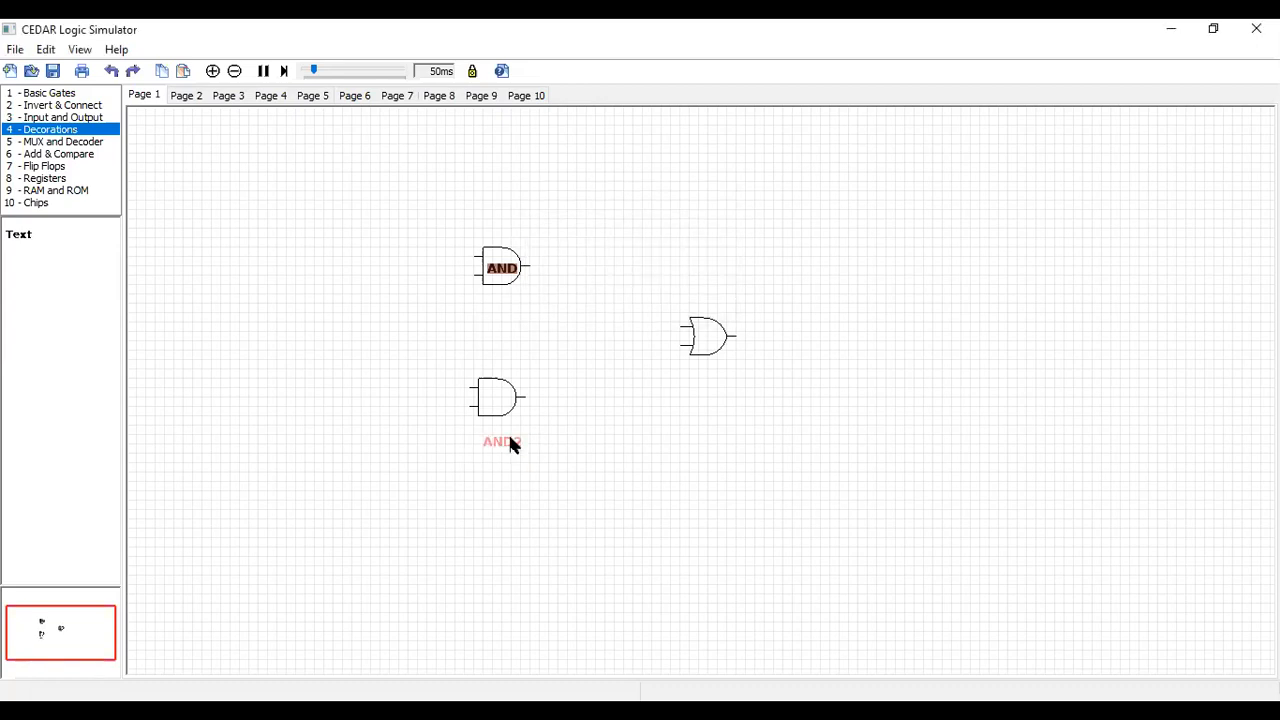
pyautogui.moveTo(508, 442); pyautogui.dragTo(507, 401)
# Move the upper AND gate clear of its text and change the label to AND1
pyautogui.moveTo(500, 285); pyautogui.dragTo(500, 243)
pyautogui.doubleClick(507, 275)
pyautogui.click(641, 264)
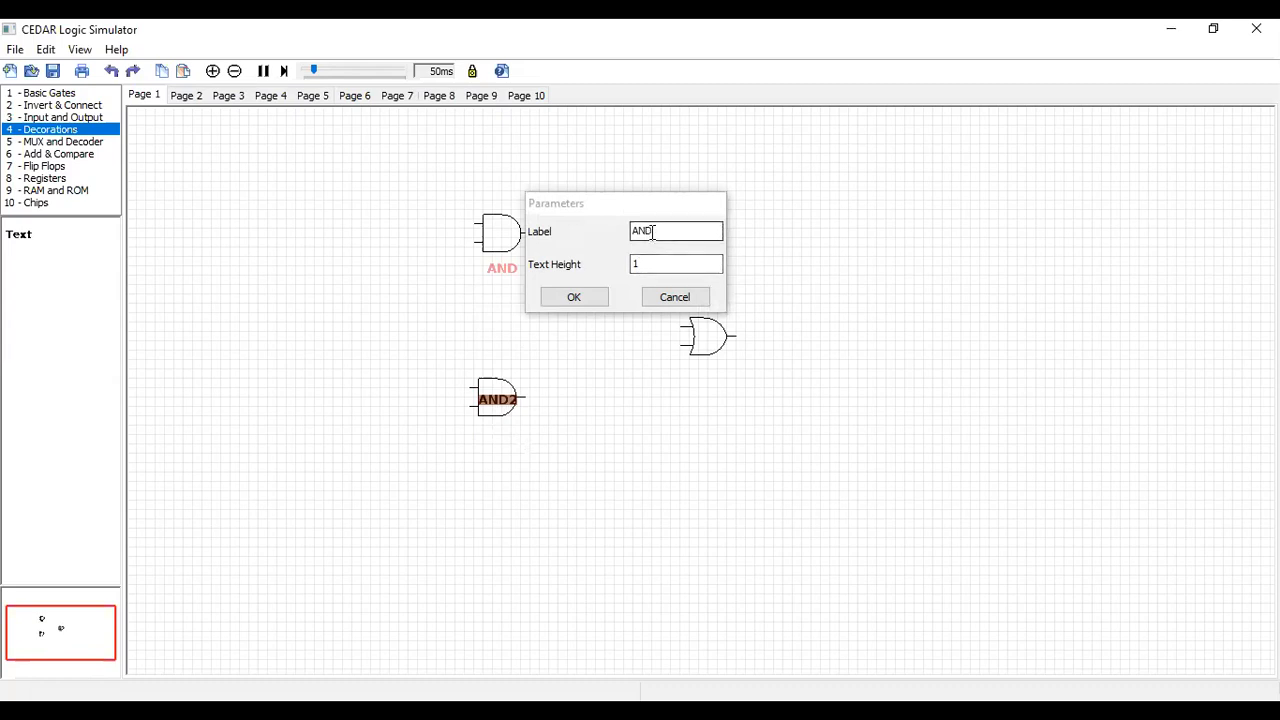
pyautogui.click(652, 232)
pyautogui.write('1')
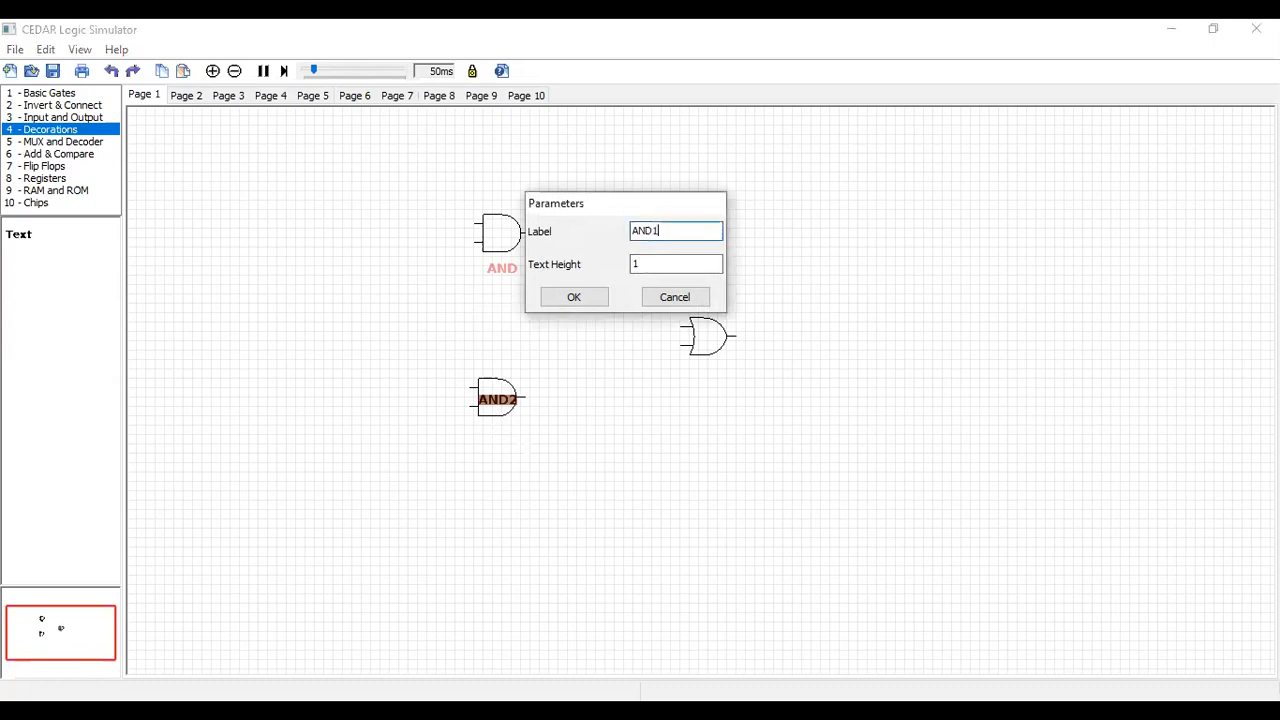
pyautogui.click(578, 298)
# Reposition the upper AND gate and centre the AND1 label inside it
pyautogui.moveTo(507, 272); pyautogui.dragTo(587, 262)
pyautogui.moveTo(503, 243); pyautogui.dragTo(499, 279)
pyautogui.moveTo(603, 252); pyautogui.dragTo(496, 276)
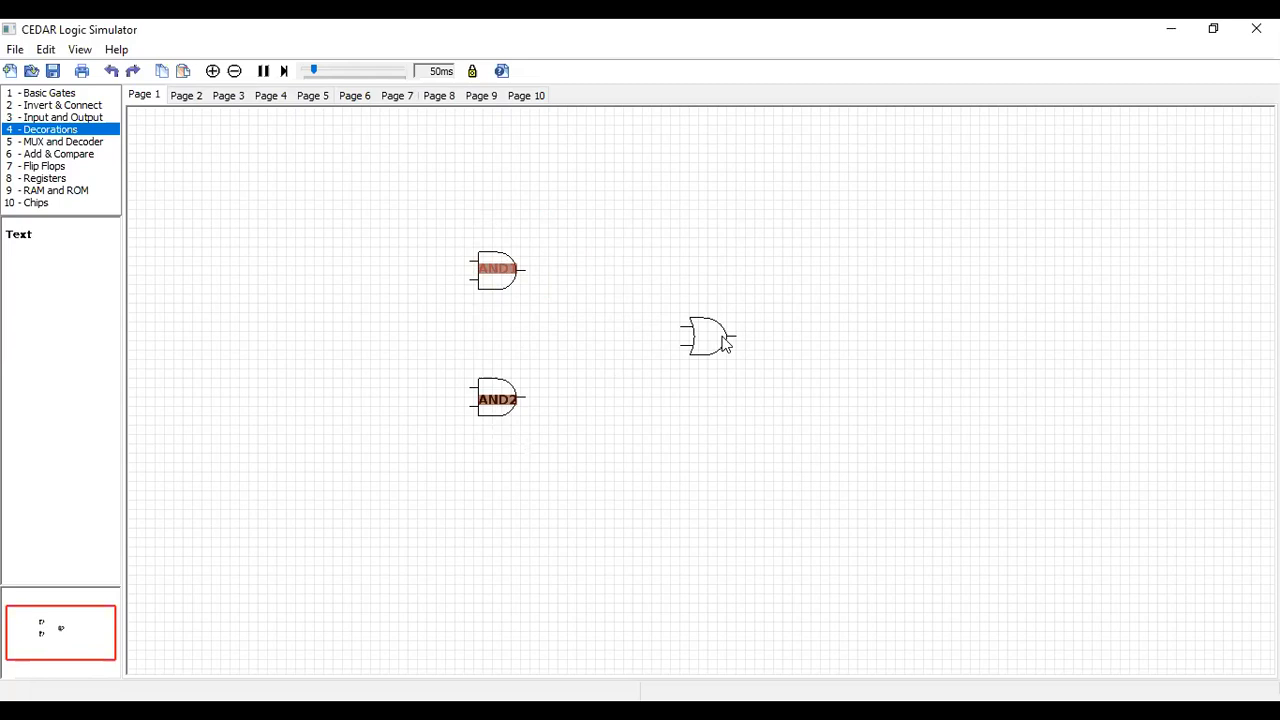
# Add a text decoration labelled OR with text height 1 and place it inside the OR gate
pyautogui.moveTo(20, 238); pyautogui.dragTo(713, 296)
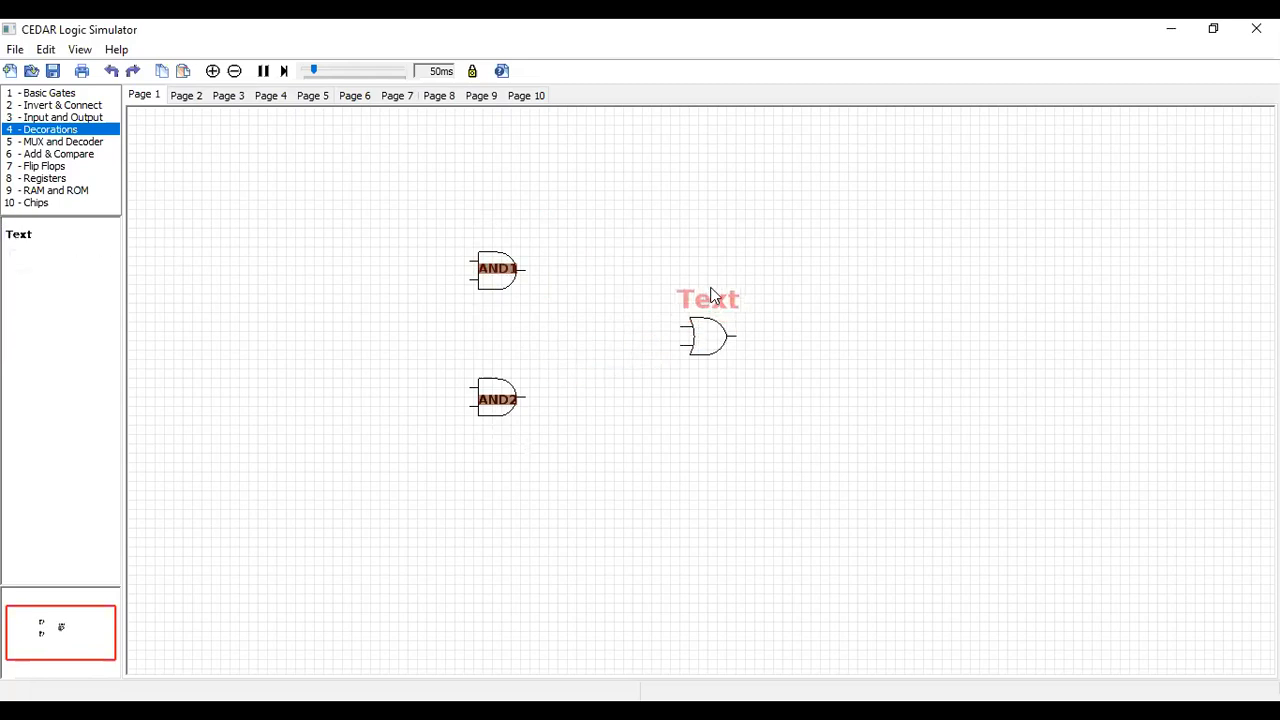
pyautogui.doubleClick(713, 296)
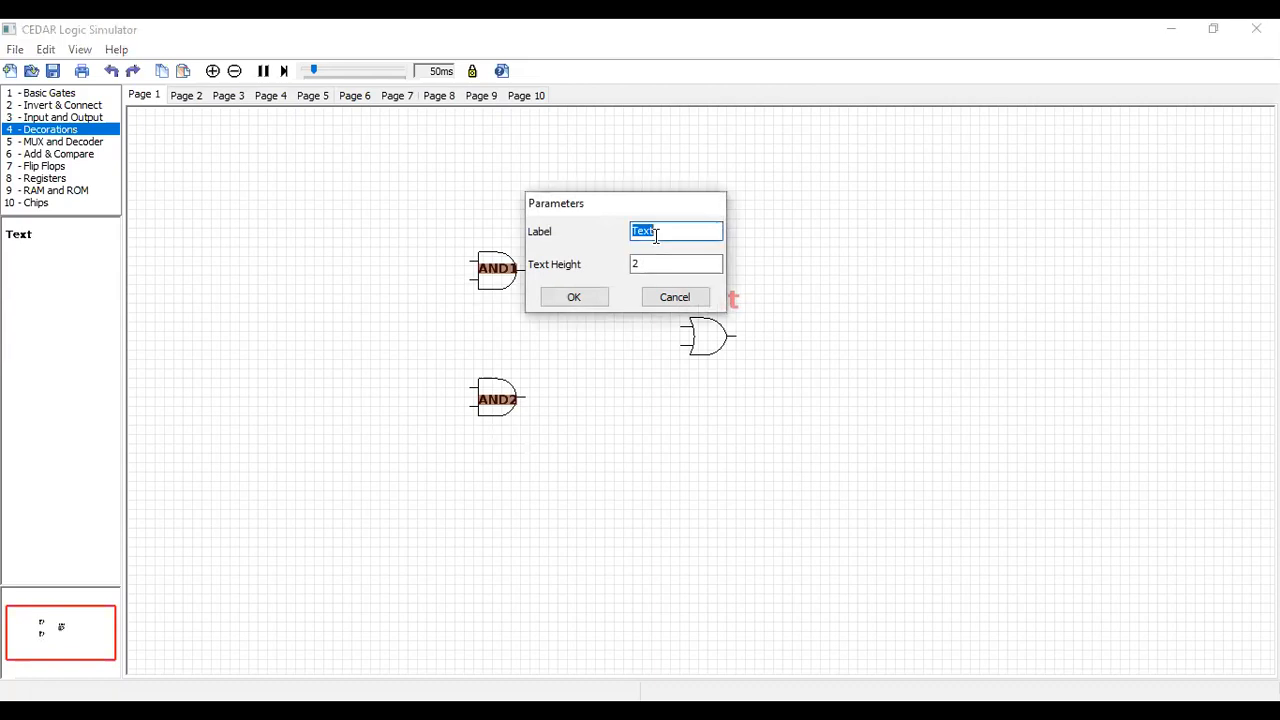
pyautogui.write('OR')
pyautogui.click(645, 257)
pyautogui.press('BackSpace')
pyautogui.write('1')
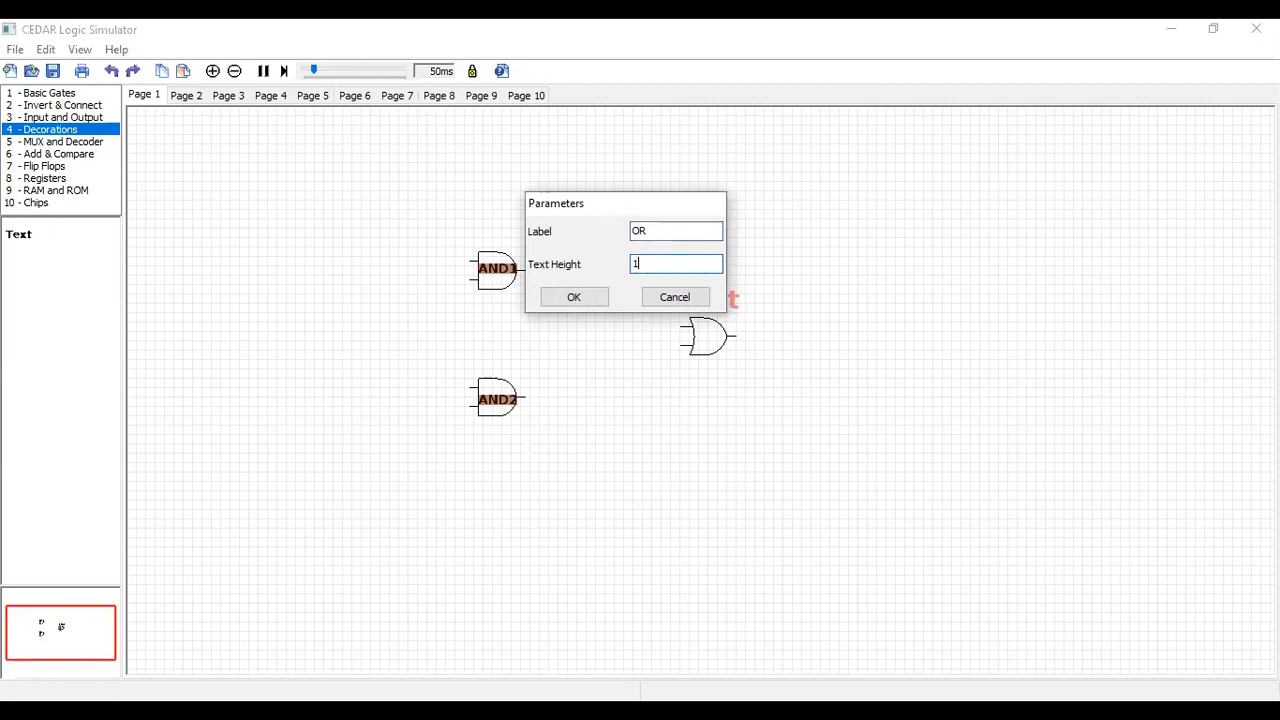
pyautogui.click(574, 298)
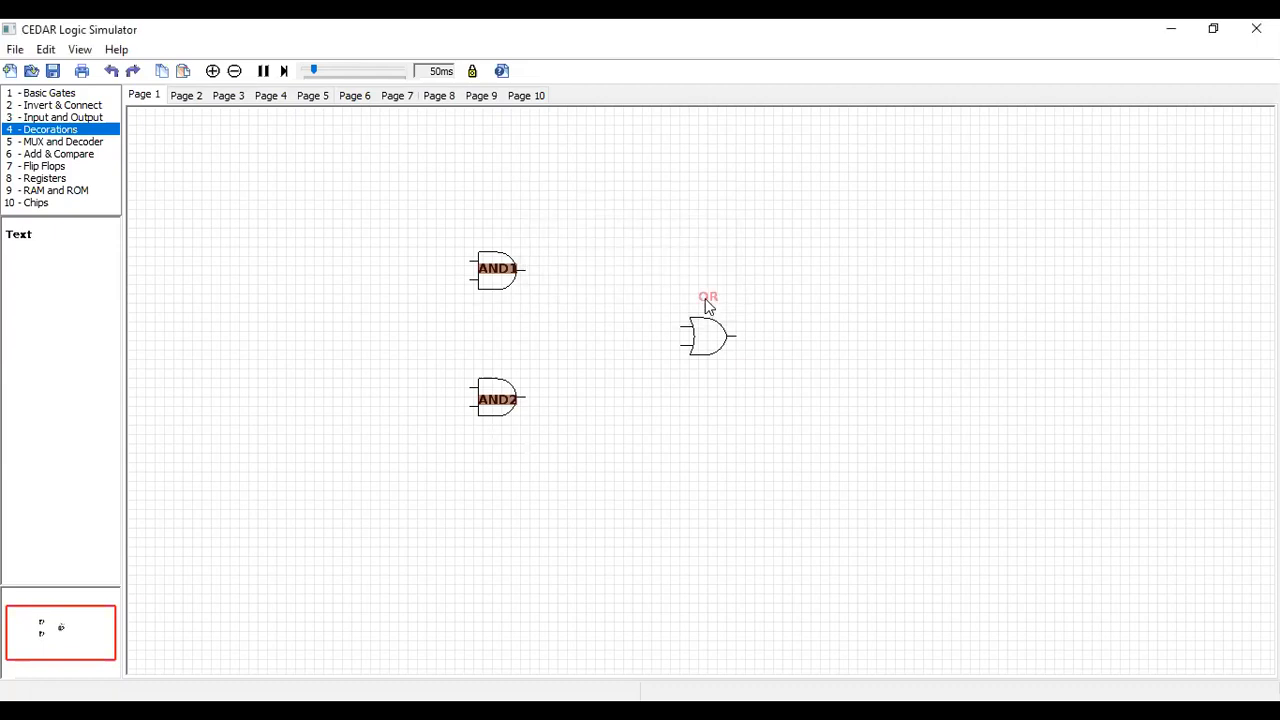
pyautogui.moveTo(708, 346); pyautogui.dragTo(705, 343)
# Place an LED to the right of the OR gate and a text decoration above the LED
pyautogui.click(52, 118)
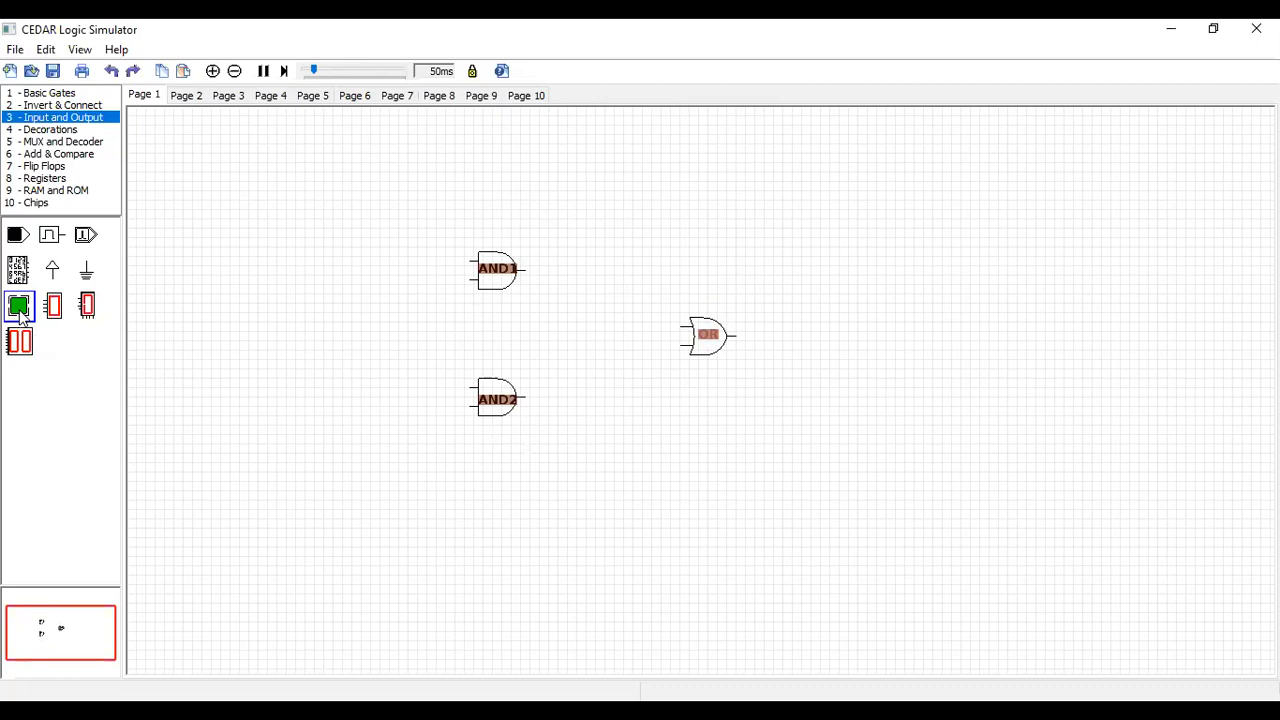
pyautogui.moveTo(20, 315); pyautogui.dragTo(860, 345)
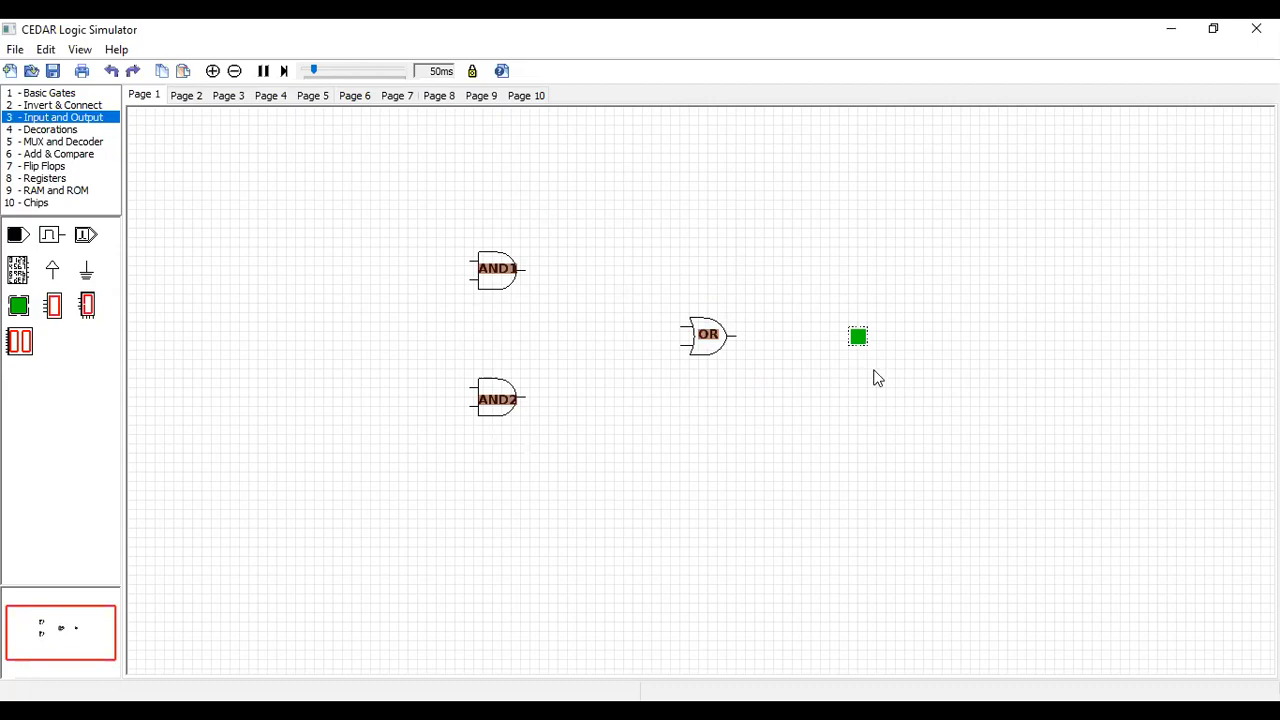
pyautogui.click(50, 129)
pyautogui.moveTo(20, 240); pyautogui.dragTo(718, 258)
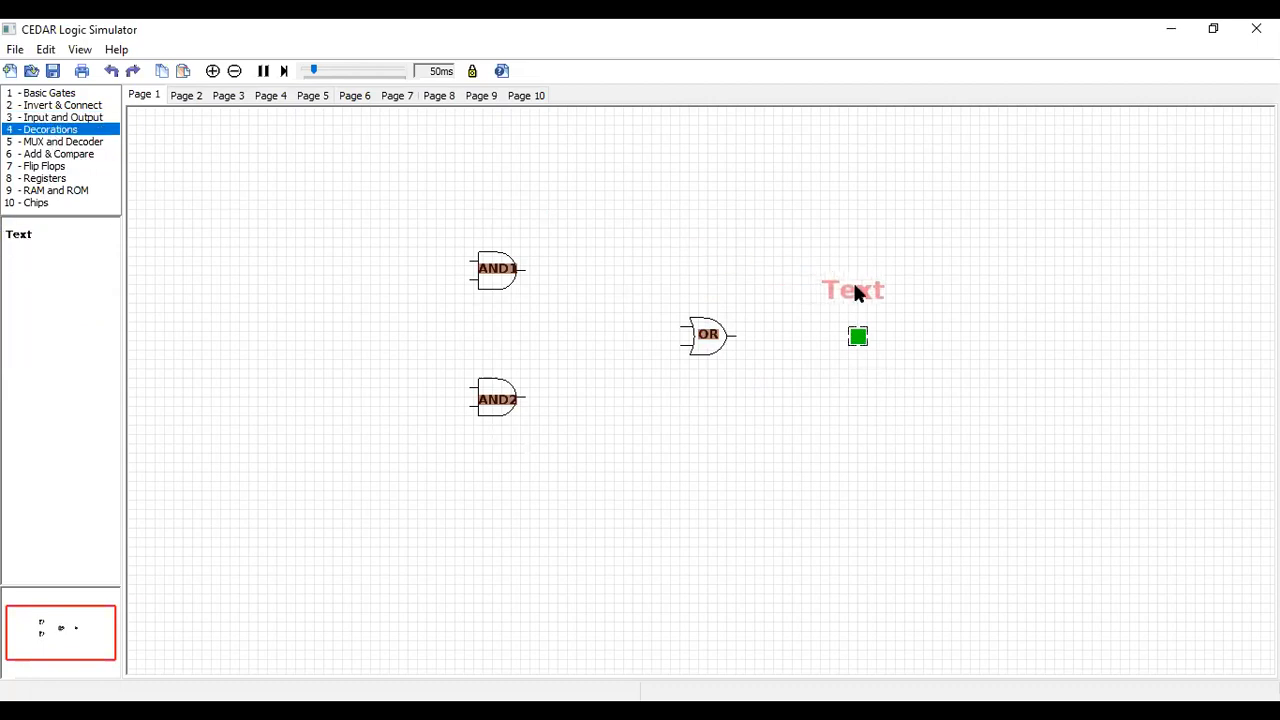
pyautogui.moveTo(862, 298); pyautogui.dragTo(868, 300)
# Set the text above the LED to Output with text height 1 and move it close above the LED
pyautogui.doubleClick(867, 299)
pyautogui.click(680, 234)
pyautogui.press('BackSpace')
pyautogui.press('BackSpace')
pyautogui.press('BackSpace')
pyautogui.press('BackSpace')
pyautogui.write('Output')
pyautogui.click(646, 260)
pyautogui.press('BackSpace')
pyautogui.write('1')
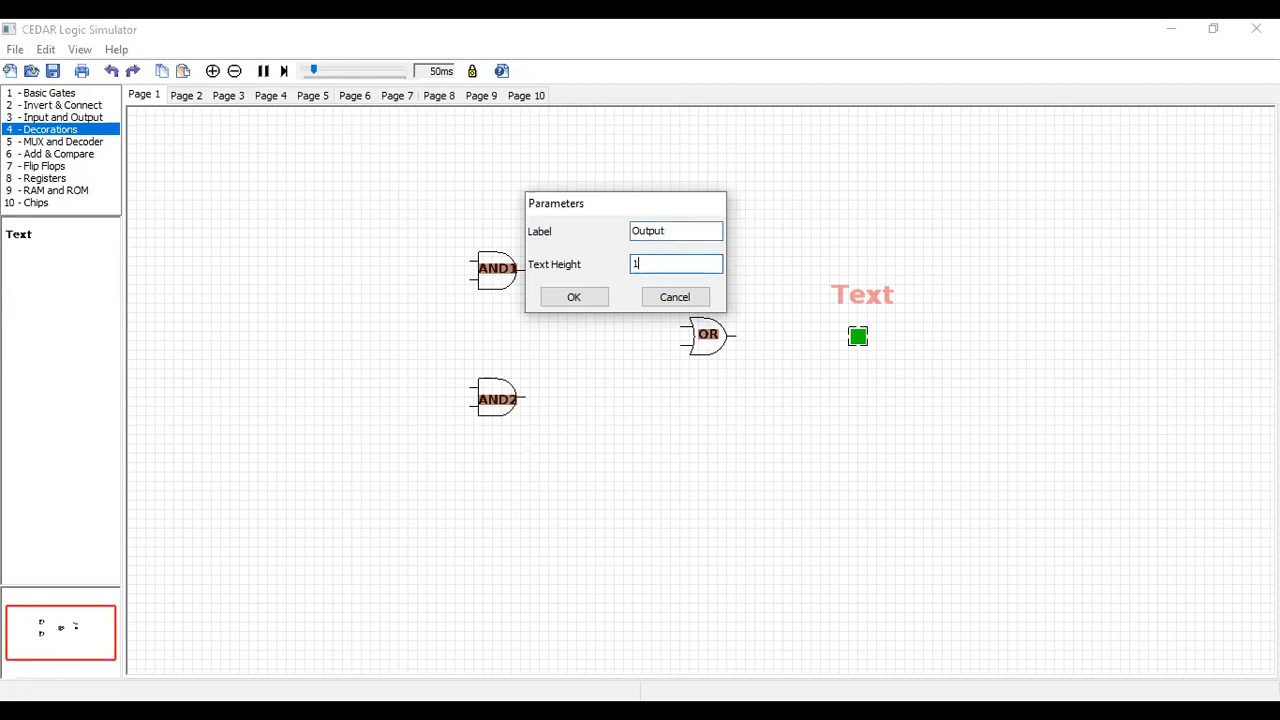
pyautogui.click(575, 302)
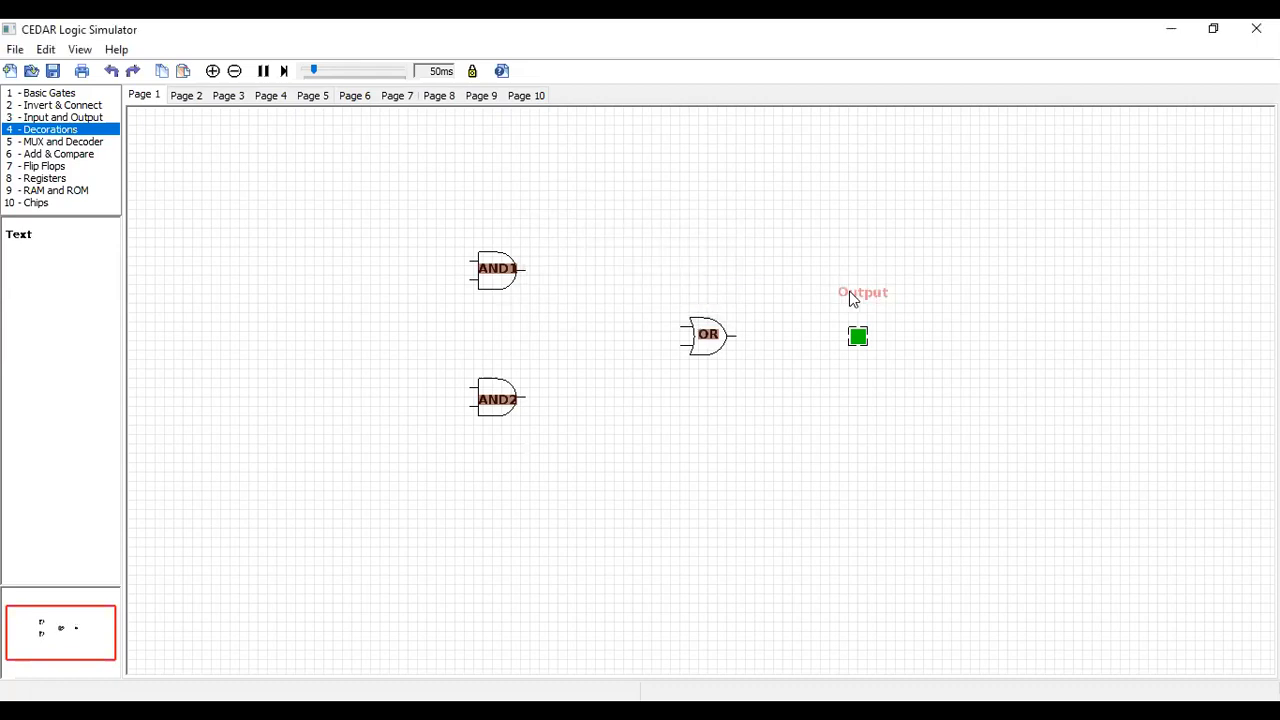
pyautogui.moveTo(850, 300); pyautogui.dragTo(855, 302)
pyautogui.click(812, 415)
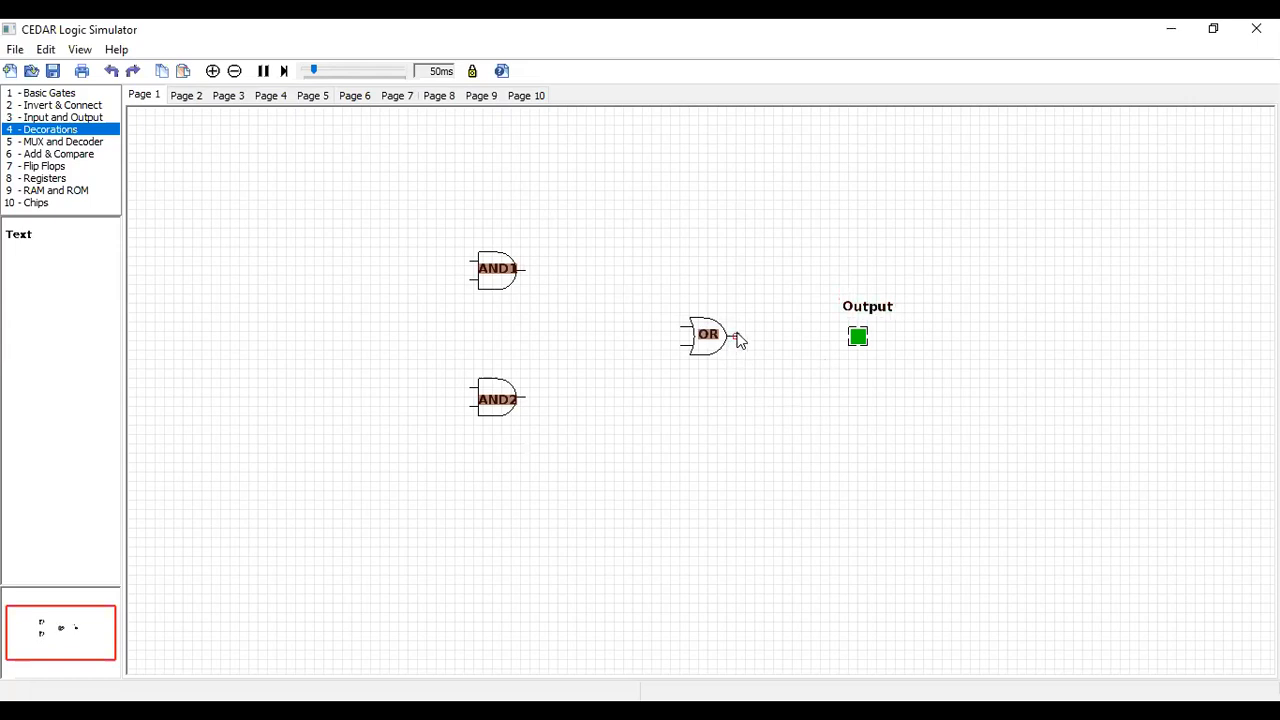
# Wire the OR gate's output to the LED and the outputs of AND1 and AND2 to the OR gate's inputs
pyautogui.moveTo(776, 344); pyautogui.dragTo(852, 338)
pyautogui.moveTo(530, 290); pyautogui.dragTo(683, 327)
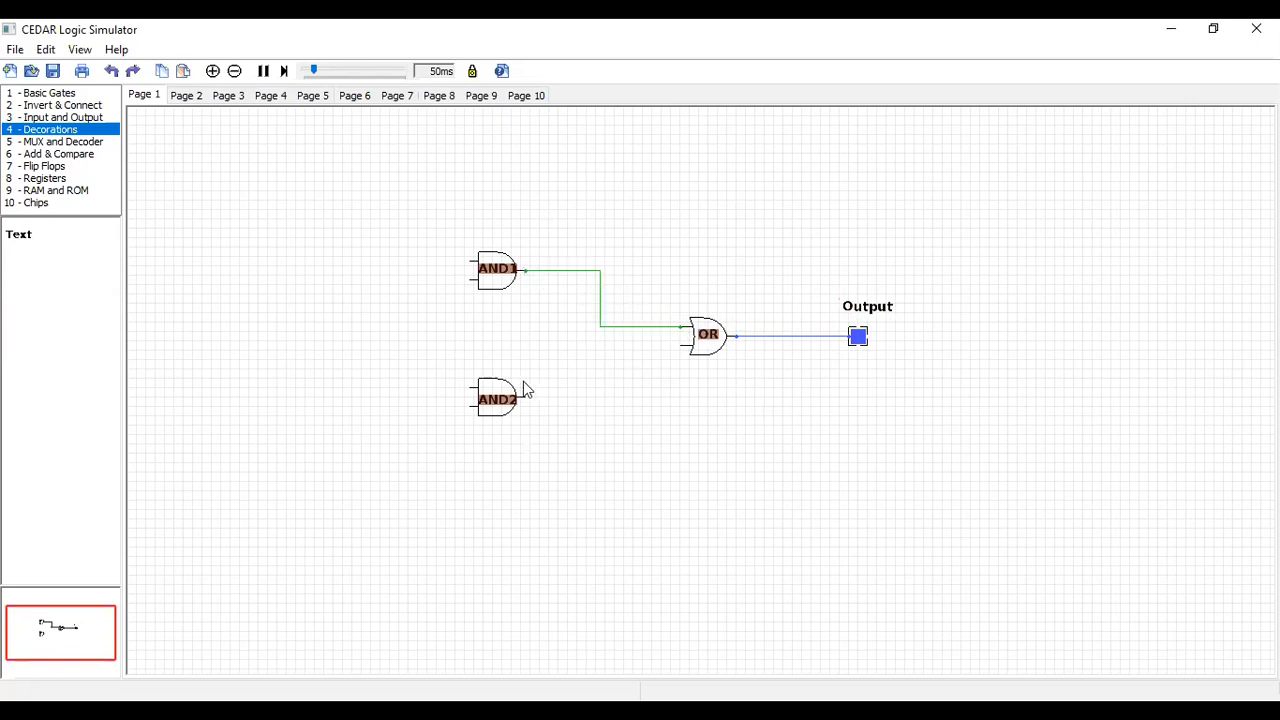
pyautogui.moveTo(527, 400); pyautogui.dragTo(684, 346)
# Place three toggle input switches in a vertical column to the left of the AND gates
pyautogui.click(75, 118)
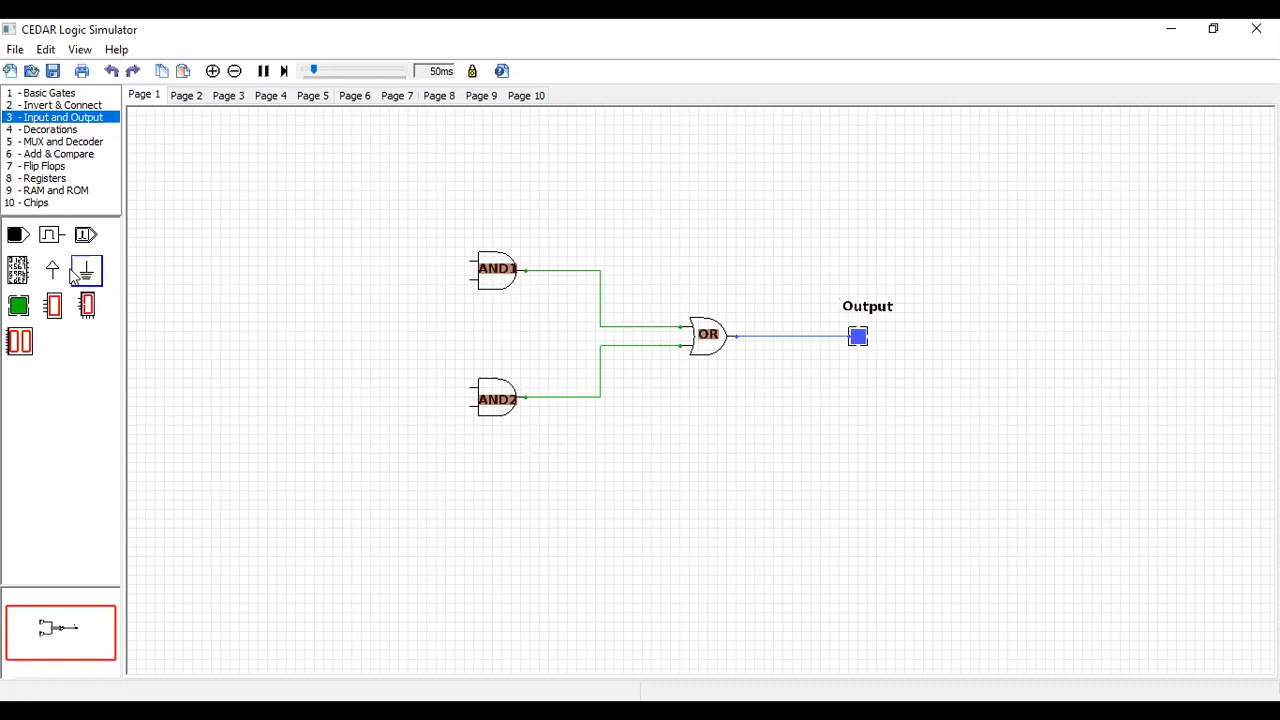
pyautogui.moveTo(17, 245); pyautogui.dragTo(327, 242)
pyautogui.moveTo(18, 240); pyautogui.dragTo(324, 310)
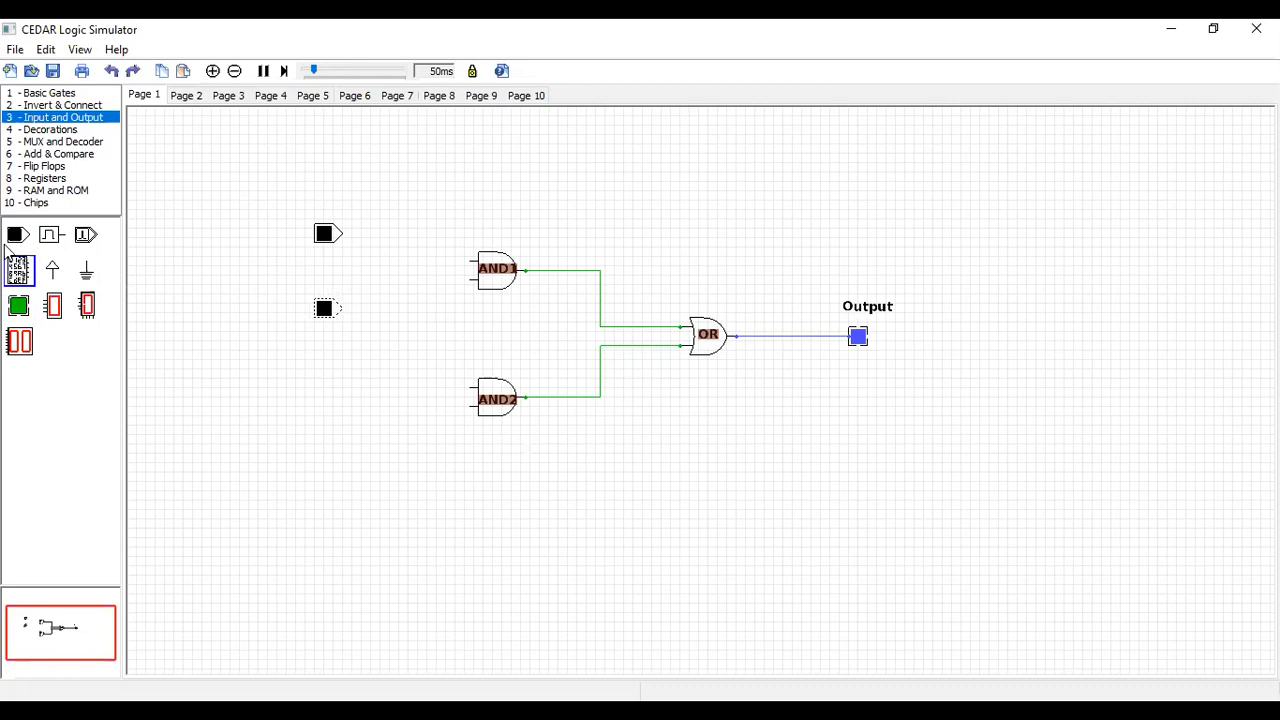
pyautogui.moveTo(17, 242); pyautogui.dragTo(329, 405)
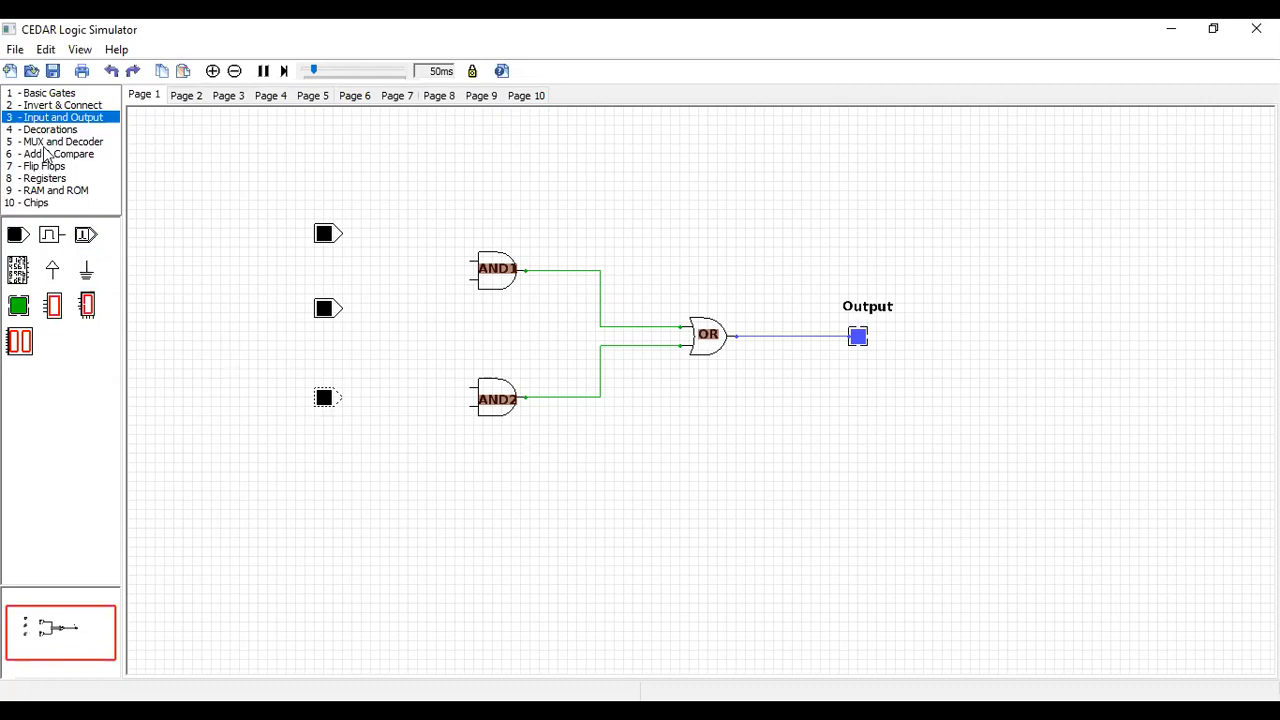
# Place an inverter in front of AND2's upper input and move the lowest input switch further down
pyautogui.click(47, 106)
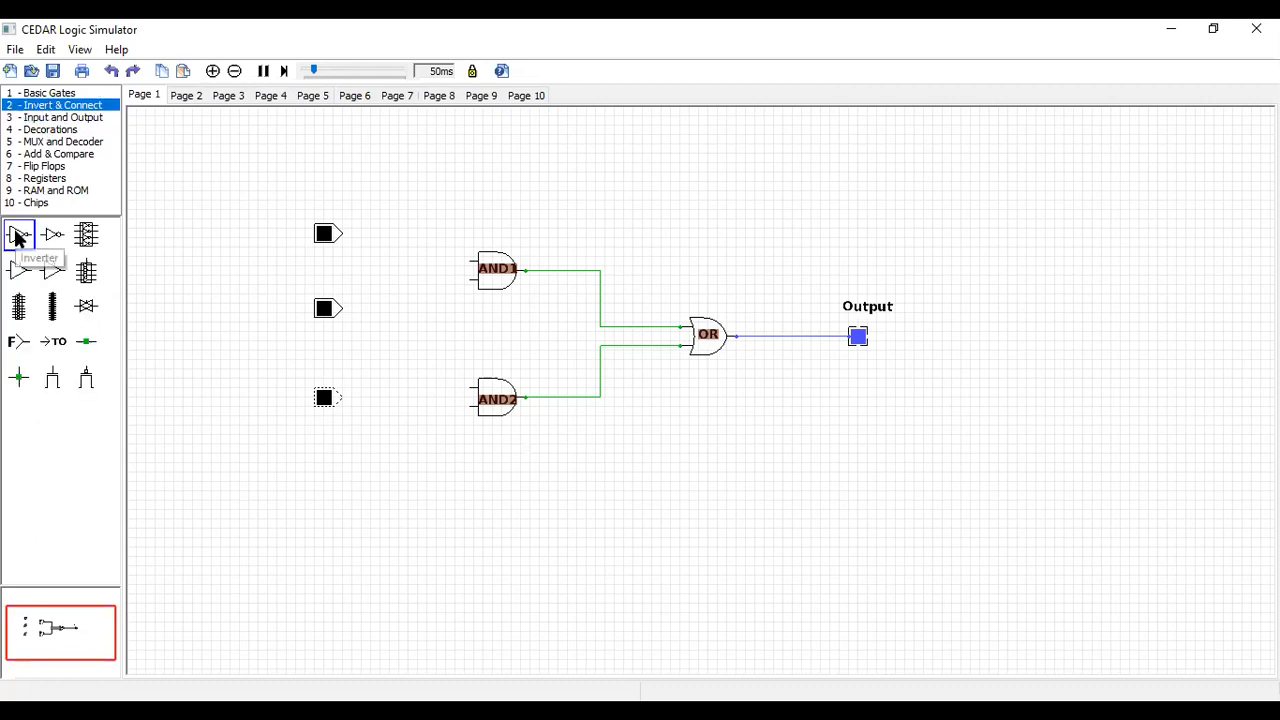
pyautogui.moveTo(20, 238); pyautogui.dragTo(401, 391)
pyautogui.moveTo(326, 403); pyautogui.dragTo(327, 445)
pyautogui.moveTo(393, 384); pyautogui.dragTo(395, 388)
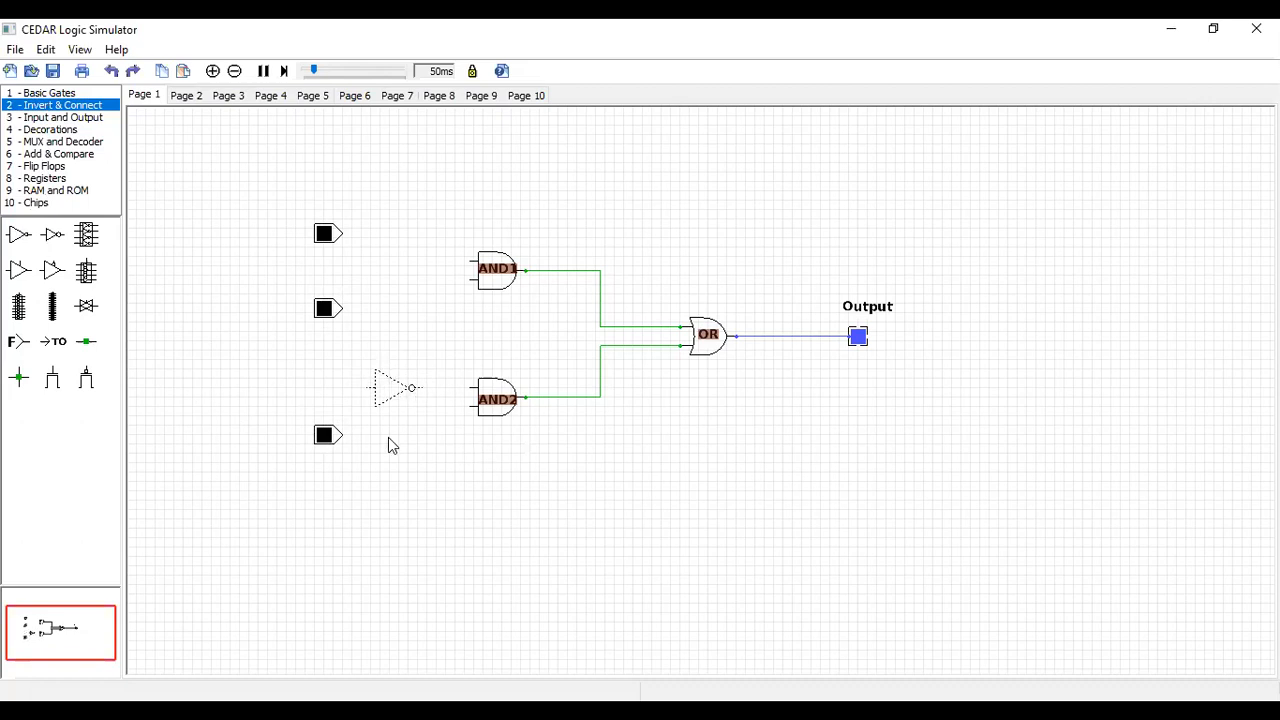
# Wire the top input switch to AND1's upper input and the middle switch to AND1's lower input
pyautogui.click(330, 237)
pyautogui.click(330, 237)
pyautogui.click(330, 237)
pyautogui.moveTo(348, 238); pyautogui.dragTo(472, 262)
pyautogui.moveTo(342, 308); pyautogui.dragTo(472, 283)
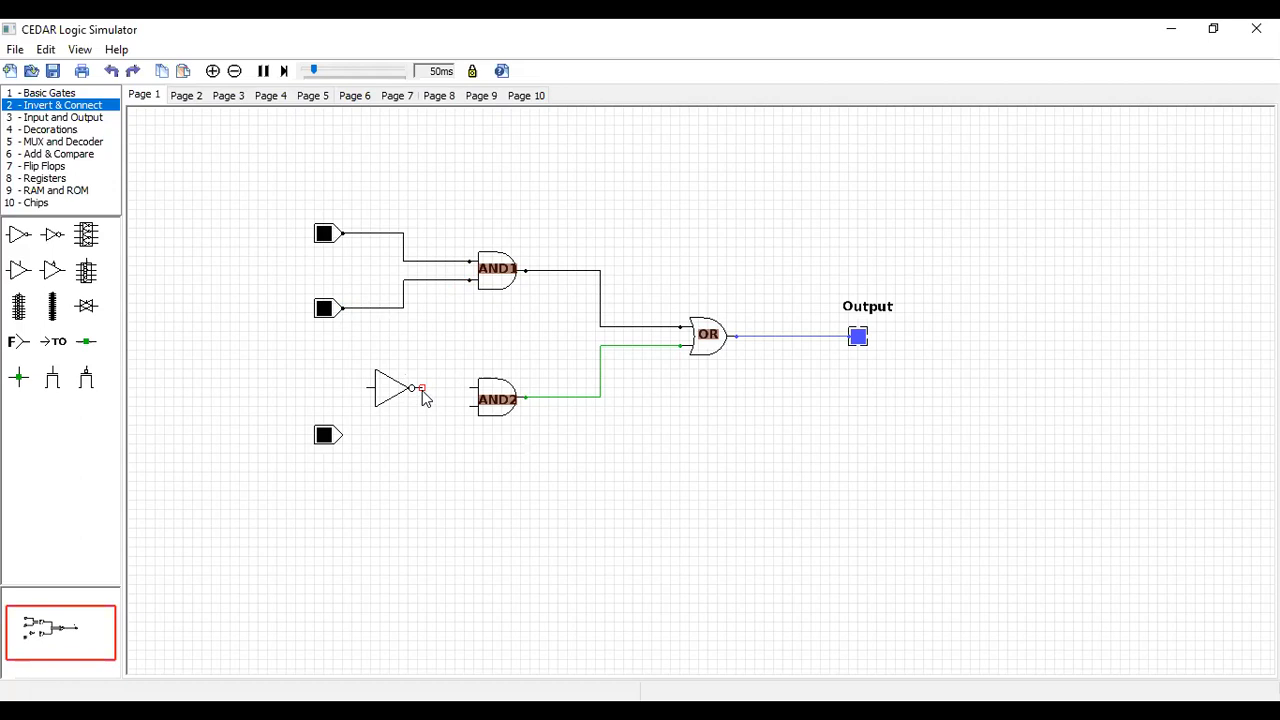
# Connect the inverter between the top switch's wire and AND2's upper input, and wire the bottom switch to AND2's lower input
pyautogui.moveTo(421, 388); pyautogui.dragTo(472, 390)
pyautogui.moveTo(343, 436); pyautogui.dragTo(473, 410)
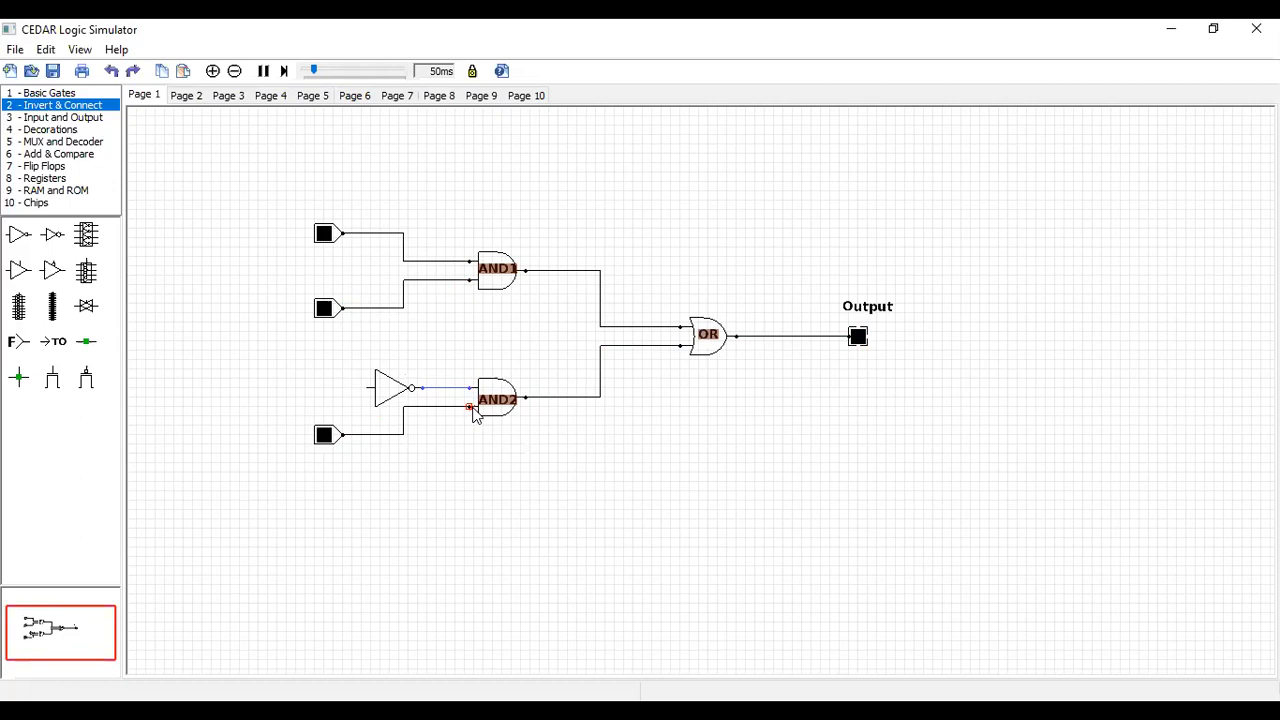
pyautogui.moveTo(368, 392); pyautogui.dragTo(363, 243)
pyautogui.moveTo(394, 352); pyautogui.dragTo(366, 283)
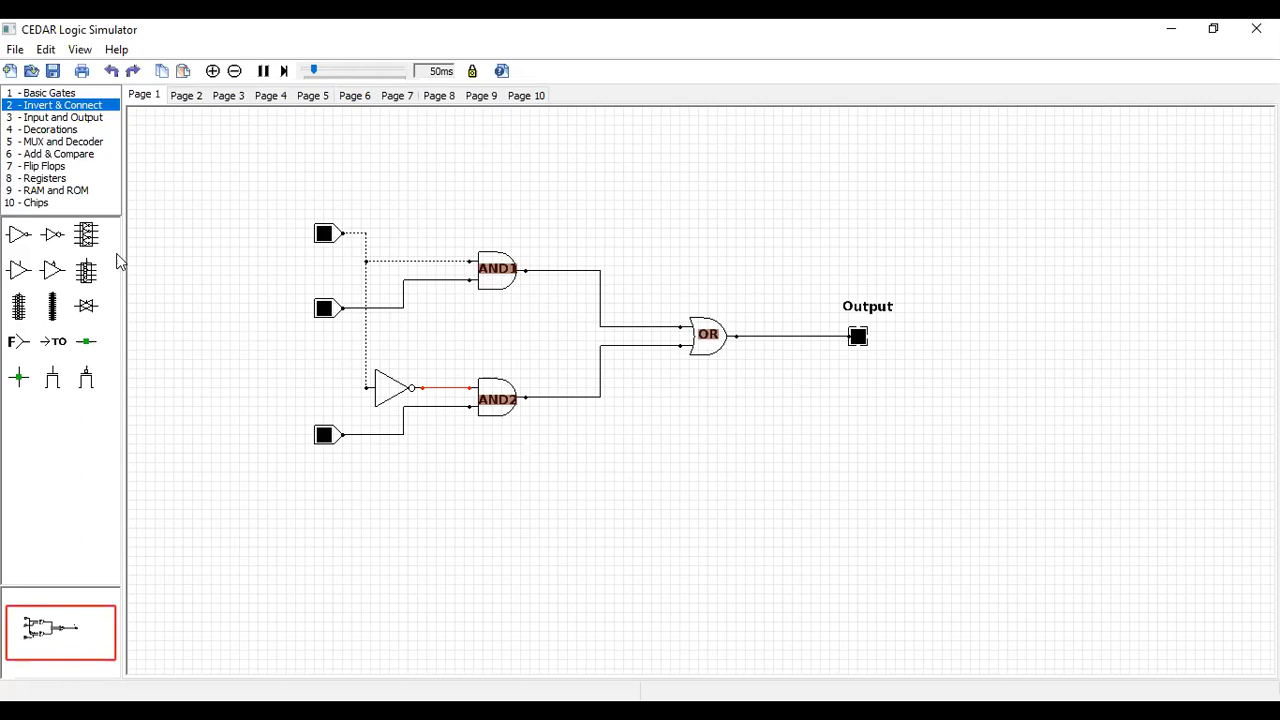
# Add a text decoration beside the top input switch with the label A and text height 1
pyautogui.click(42, 129)
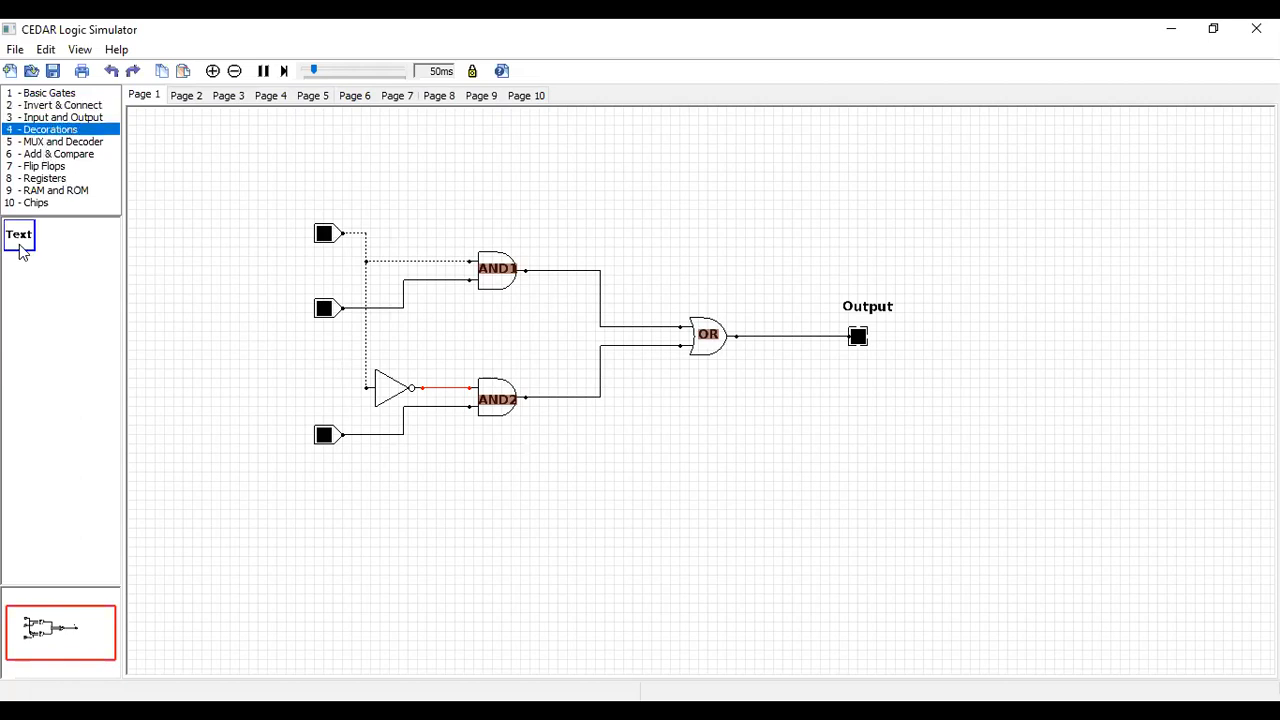
pyautogui.moveTo(18, 237); pyautogui.dragTo(246, 235)
pyautogui.doubleClick(246, 236)
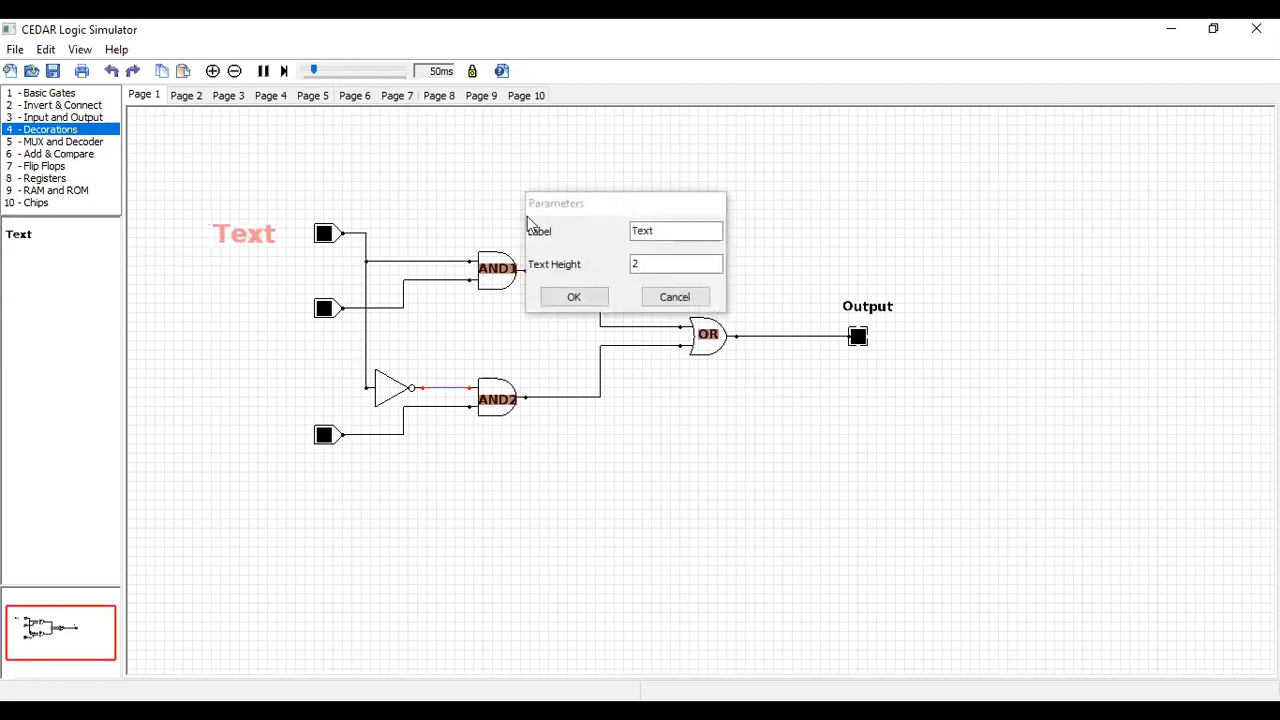
pyautogui.click(663, 230)
pyautogui.press('BackSpace')
pyautogui.press('BackSpace')
pyautogui.press('BackSpace')
pyautogui.press('BackSpace')
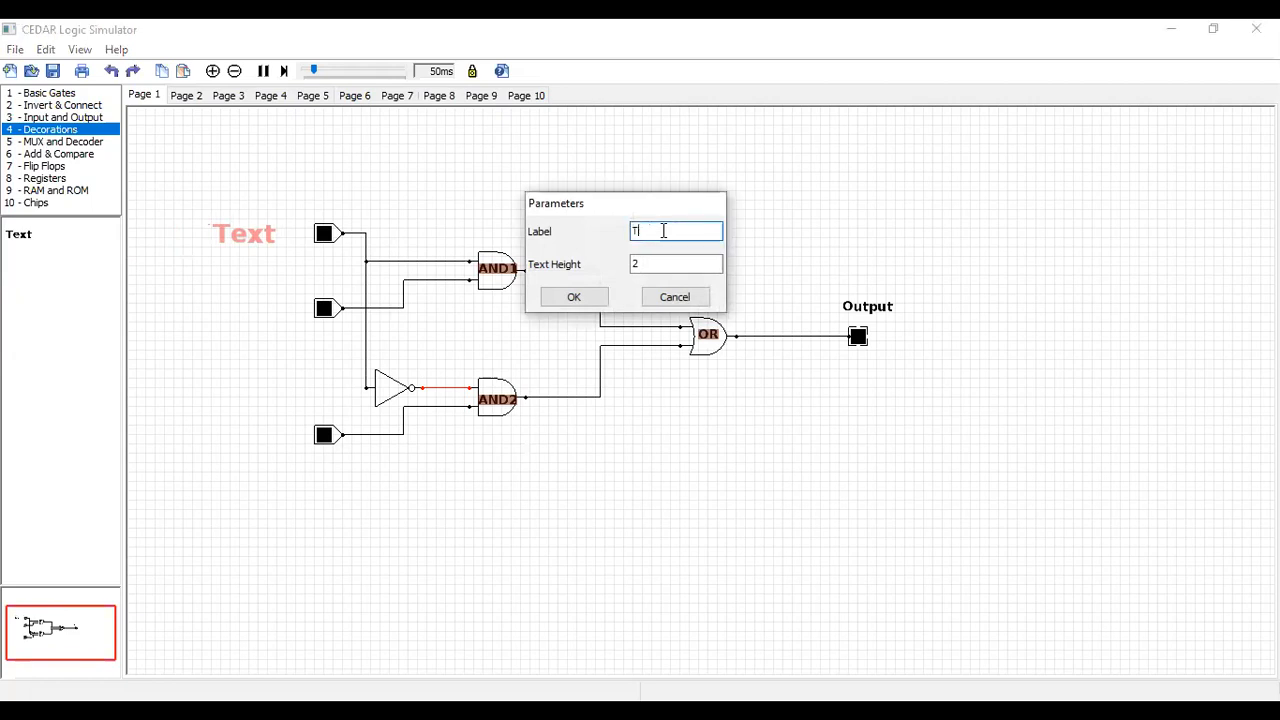
pyautogui.write('A')
pyautogui.doubleClick(652, 266)
pyautogui.press('BackSpace')
pyautogui.write('1')
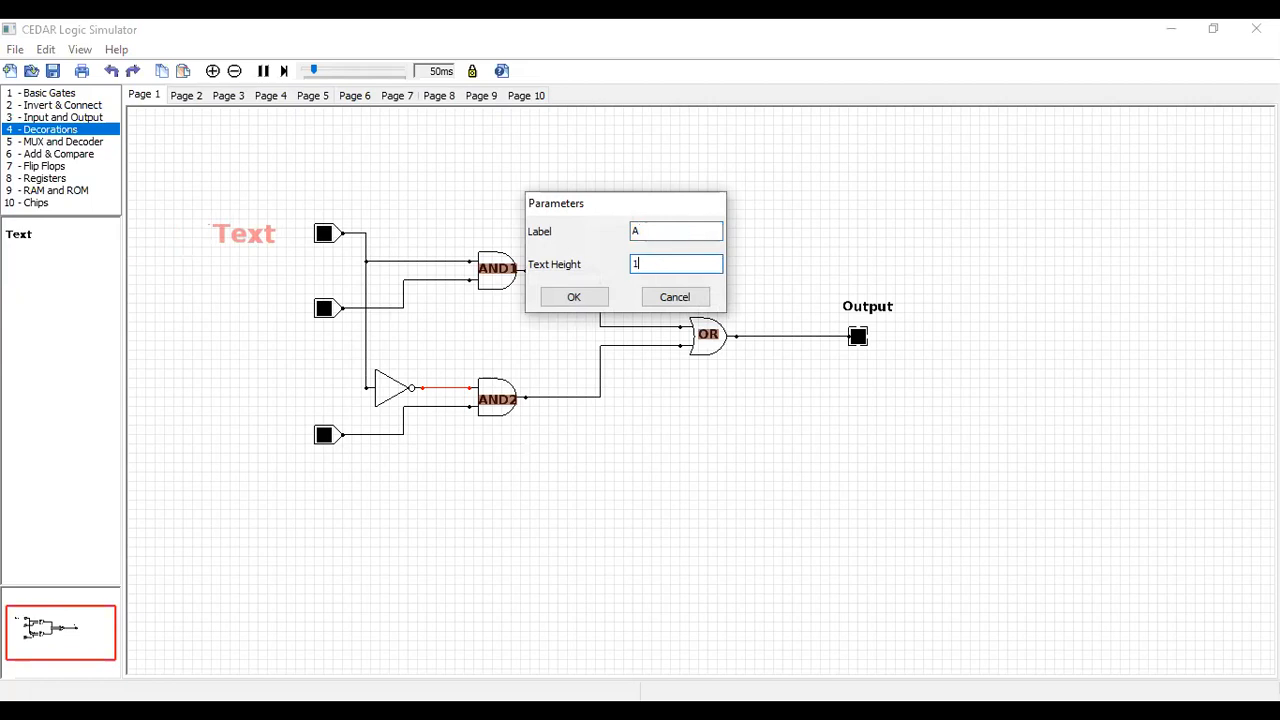
pyautogui.click(578, 298)
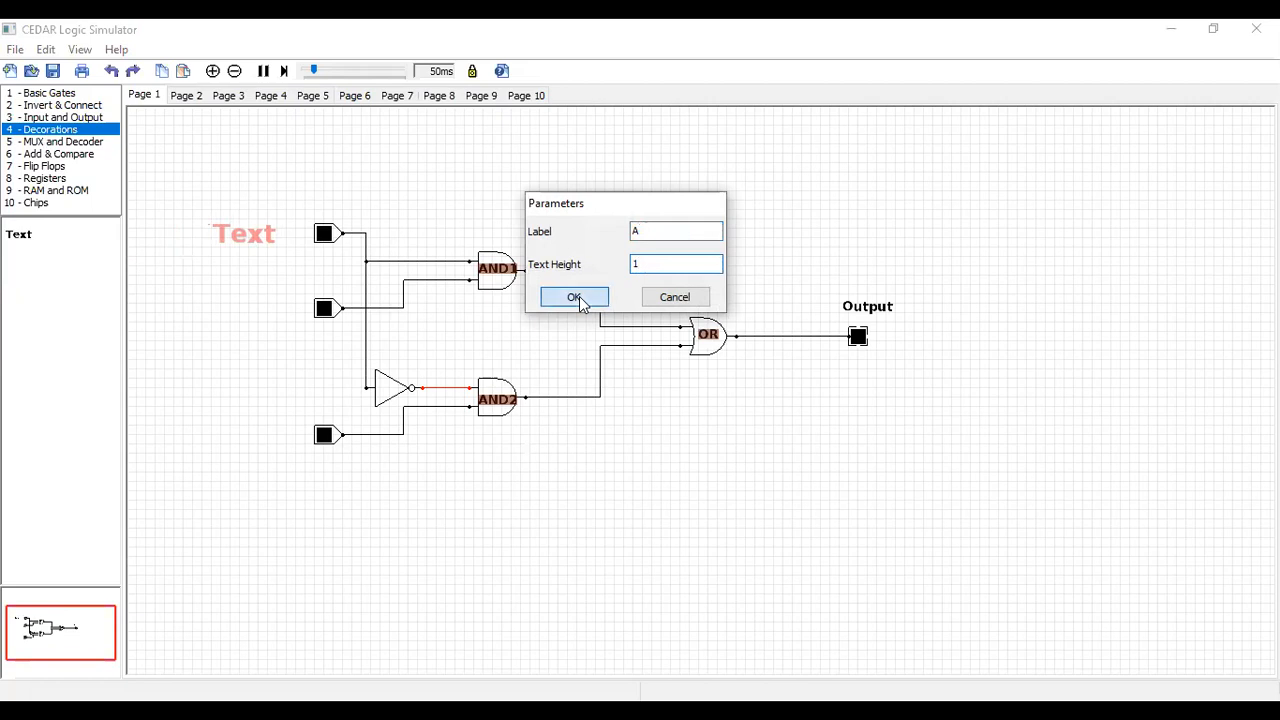
# Add a text decoration beside the middle input switch with the label B and text height 1
pyautogui.moveTo(20, 238); pyautogui.dragTo(255, 301)
pyautogui.doubleClick(255, 304)
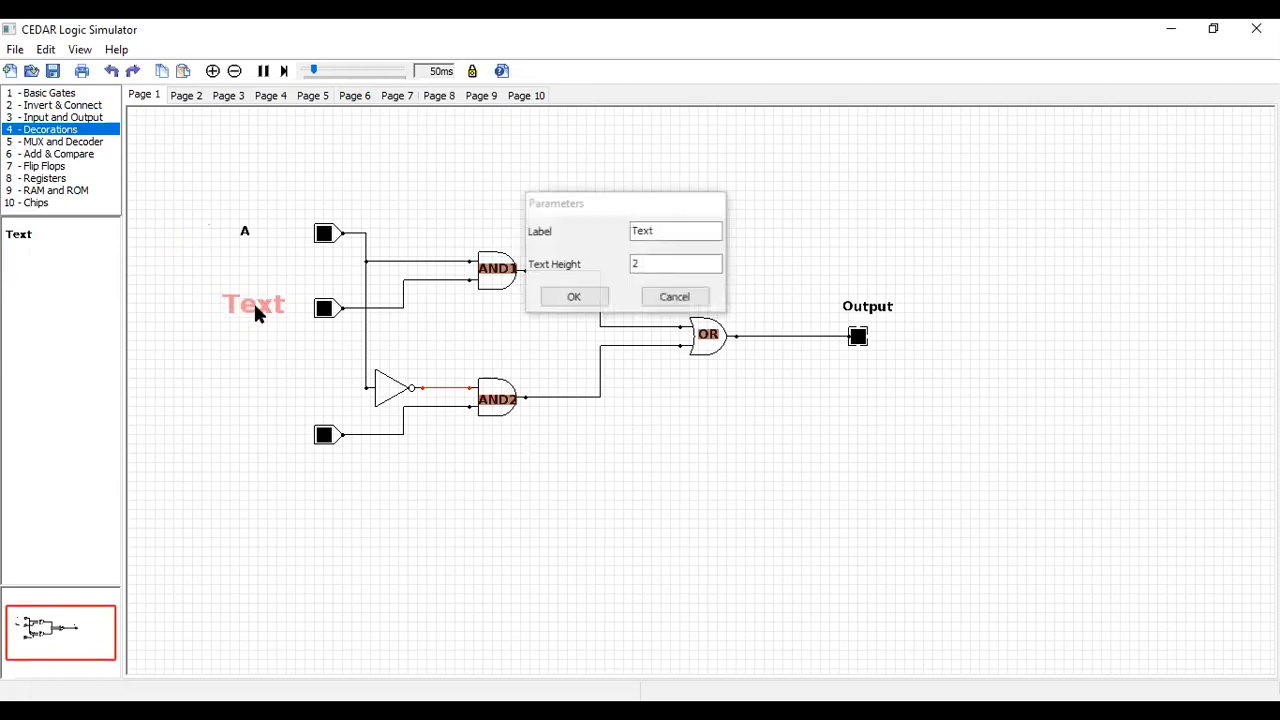
pyautogui.doubleClick(661, 229)
pyautogui.press('BackSpace')
pyautogui.write('B')
pyautogui.doubleClick(640, 263)
pyautogui.press('BackSpace')
pyautogui.write('1')
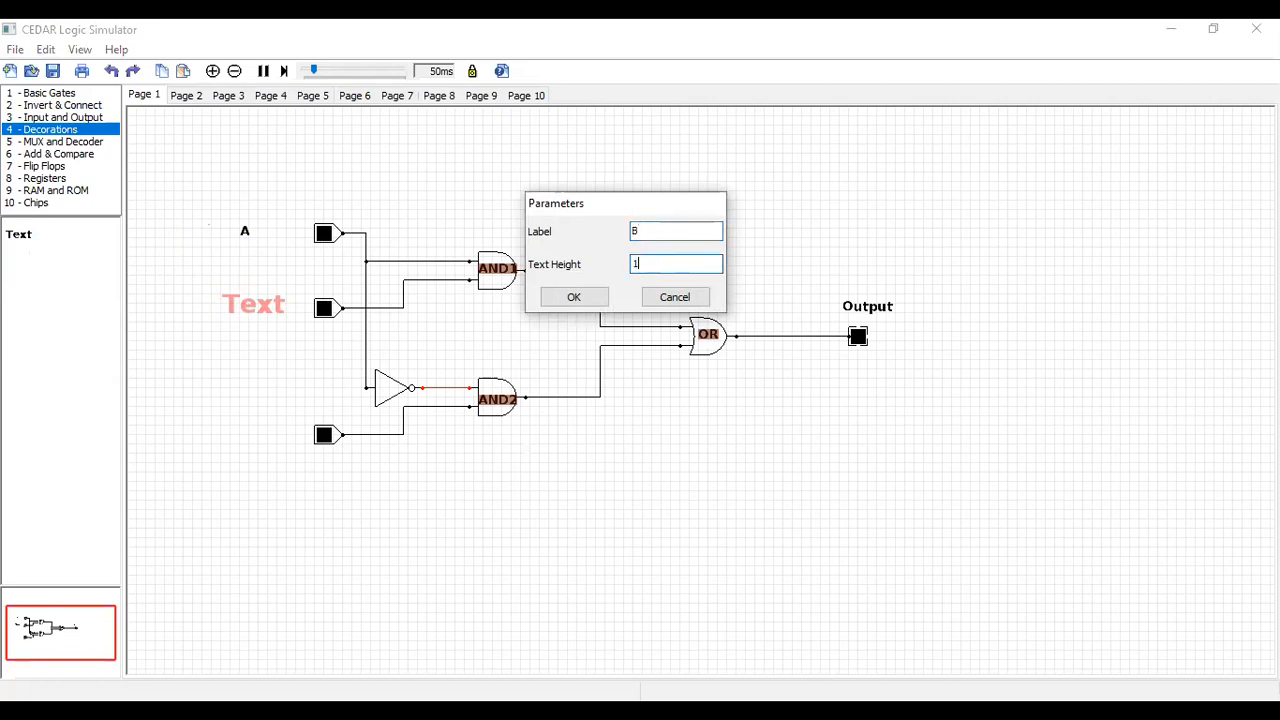
pyautogui.click(588, 297)
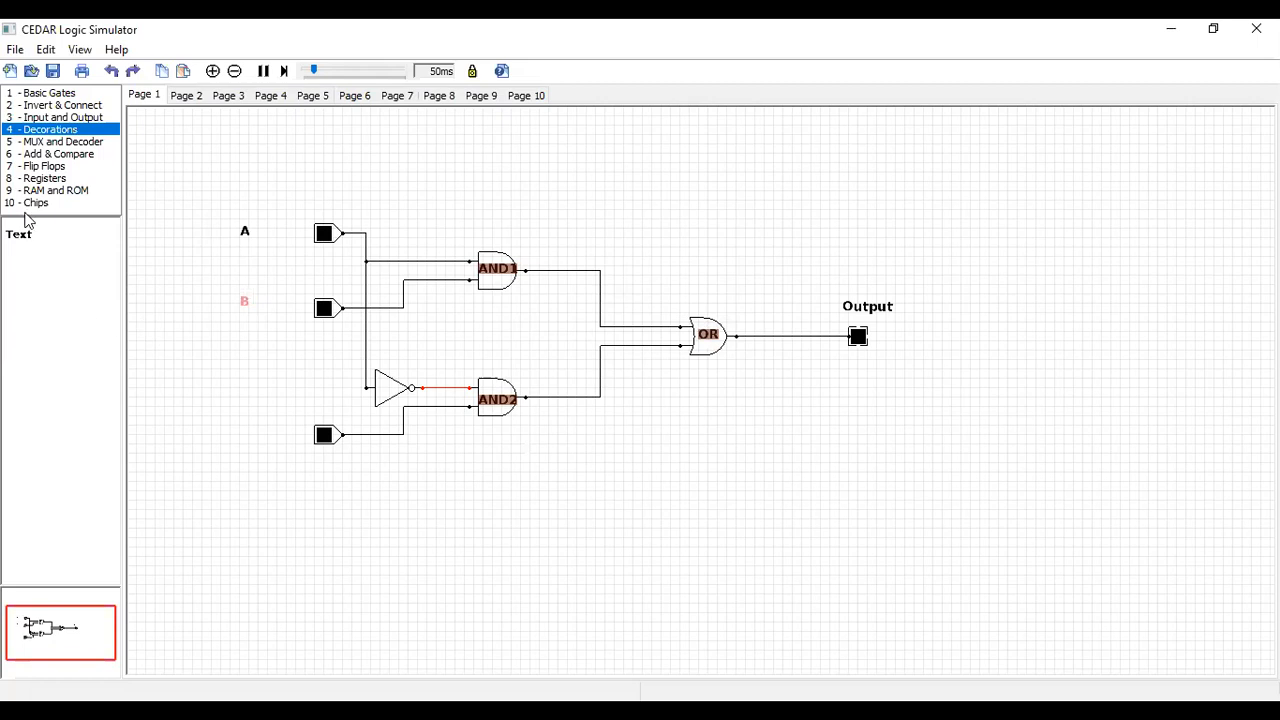
# Add a text decoration beside the bottom input switch with the label C and text height 1
pyautogui.moveTo(20, 234); pyautogui.dragTo(245, 429)
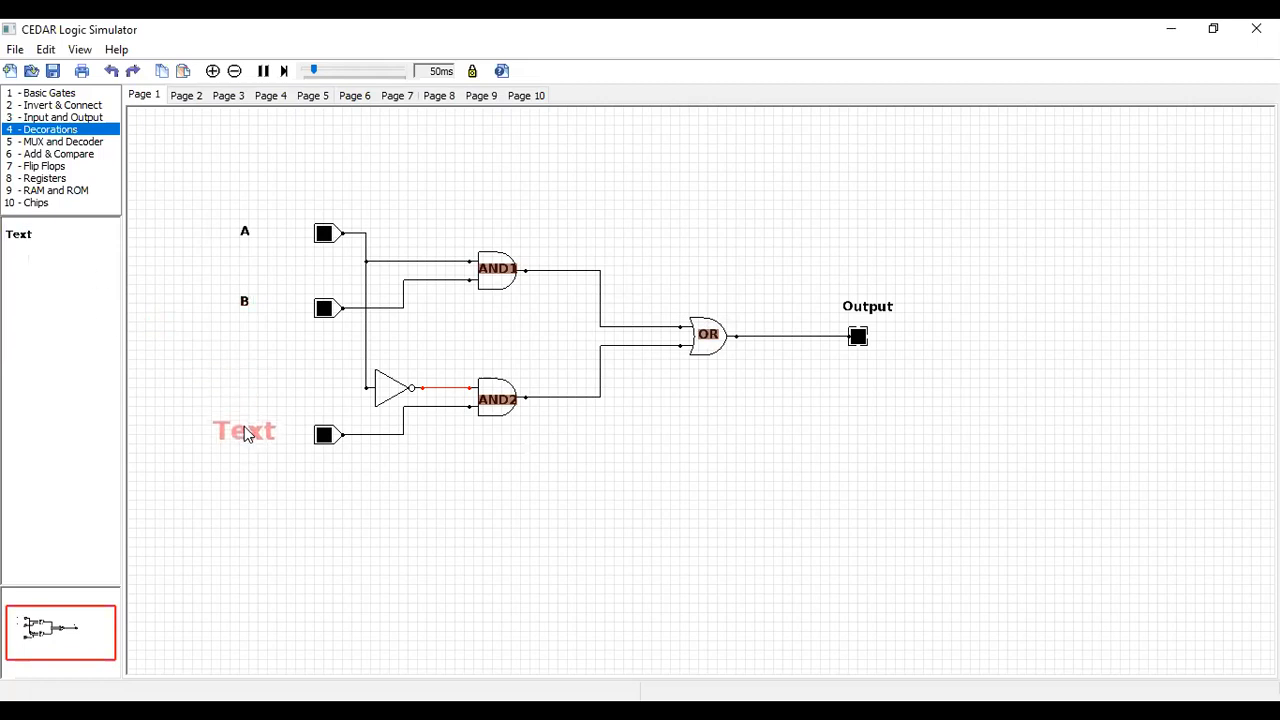
pyautogui.doubleClick(253, 434)
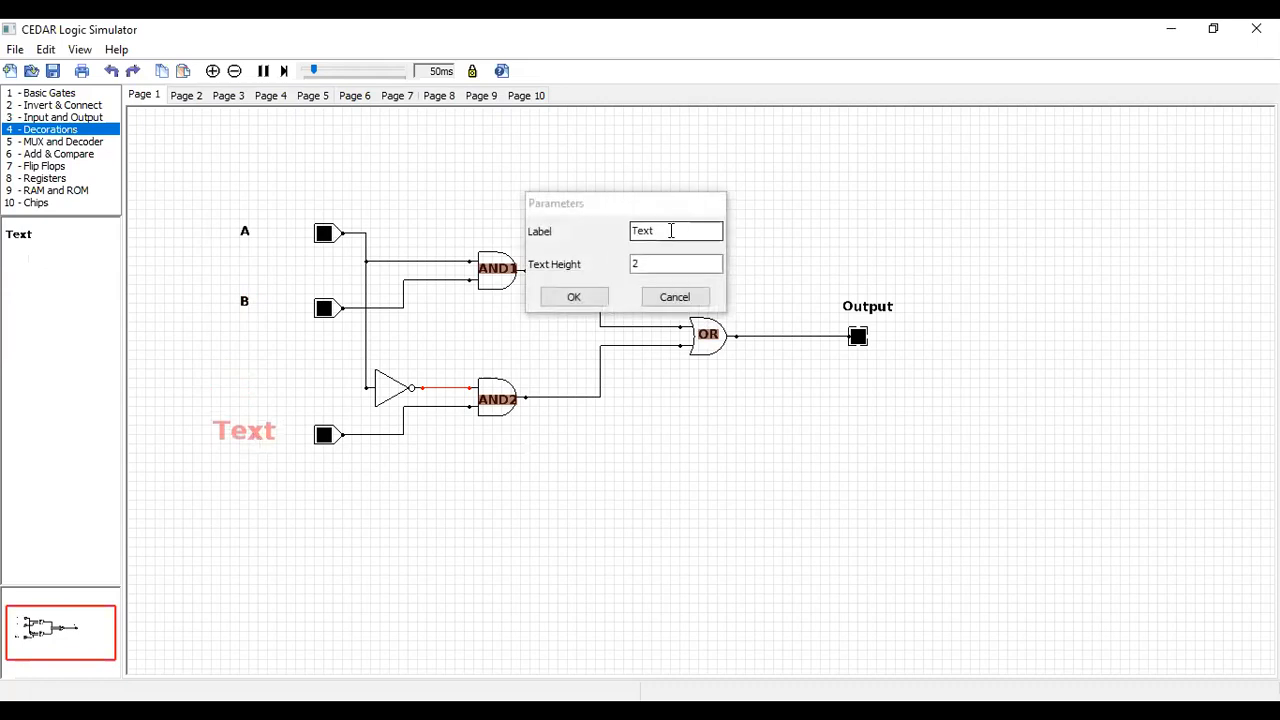
pyautogui.press('BackSpace')
pyautogui.press('BackSpace')
pyautogui.press('BackSpace')
pyautogui.press('BackSpace')
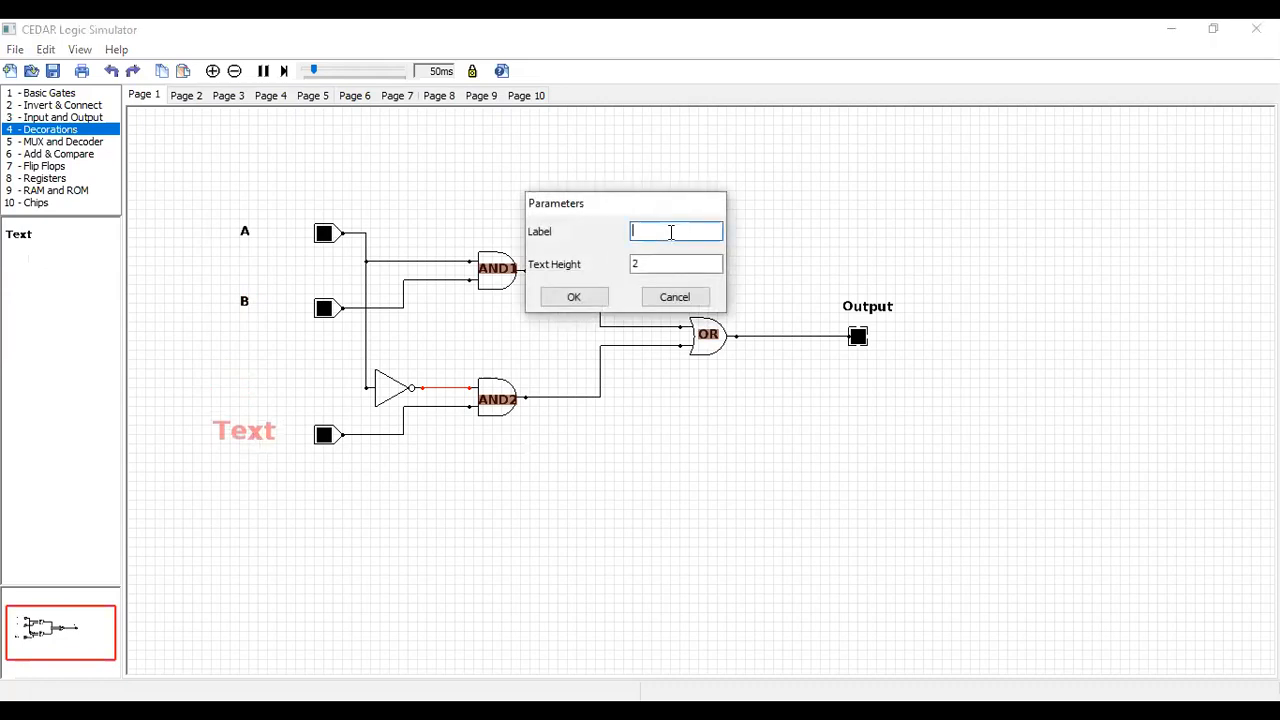
pyautogui.write('C')
pyautogui.press('Tab')
pyautogui.press('BackSpace')
pyautogui.write('1')
pyautogui.click(574, 298)
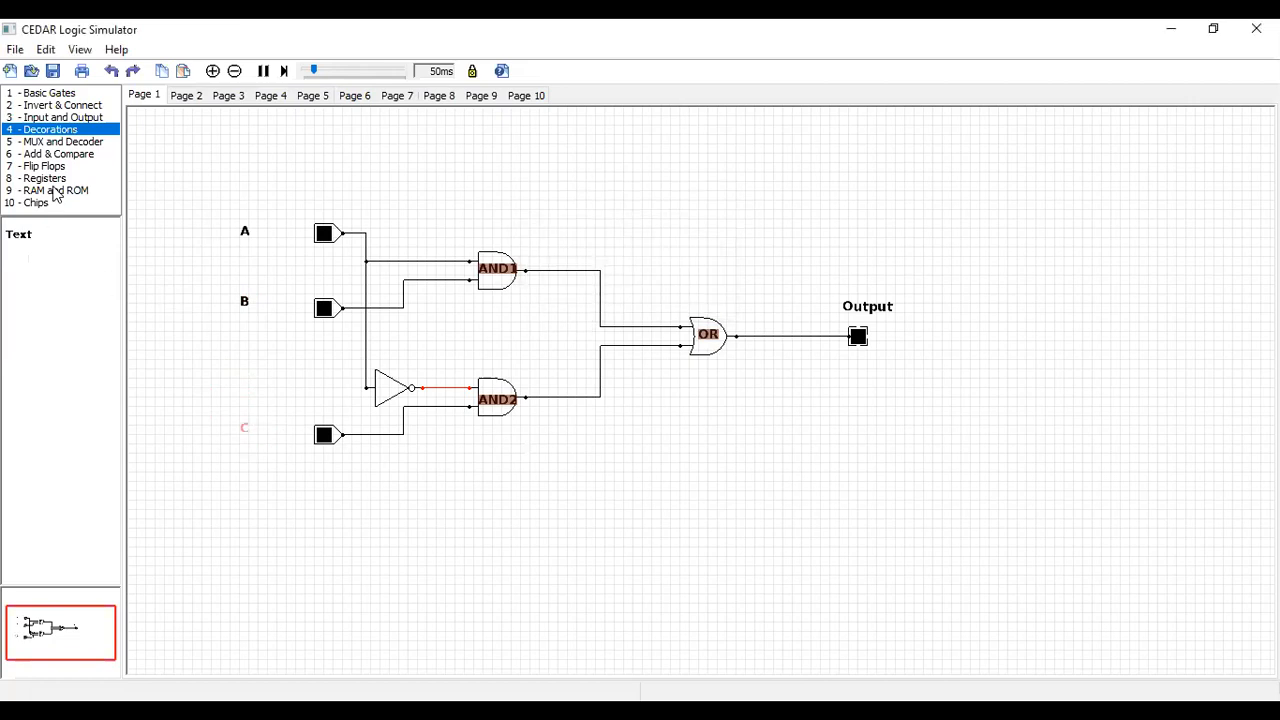
# Place a text decoration above the inverter and set its label to Invertor
pyautogui.click(57, 107)
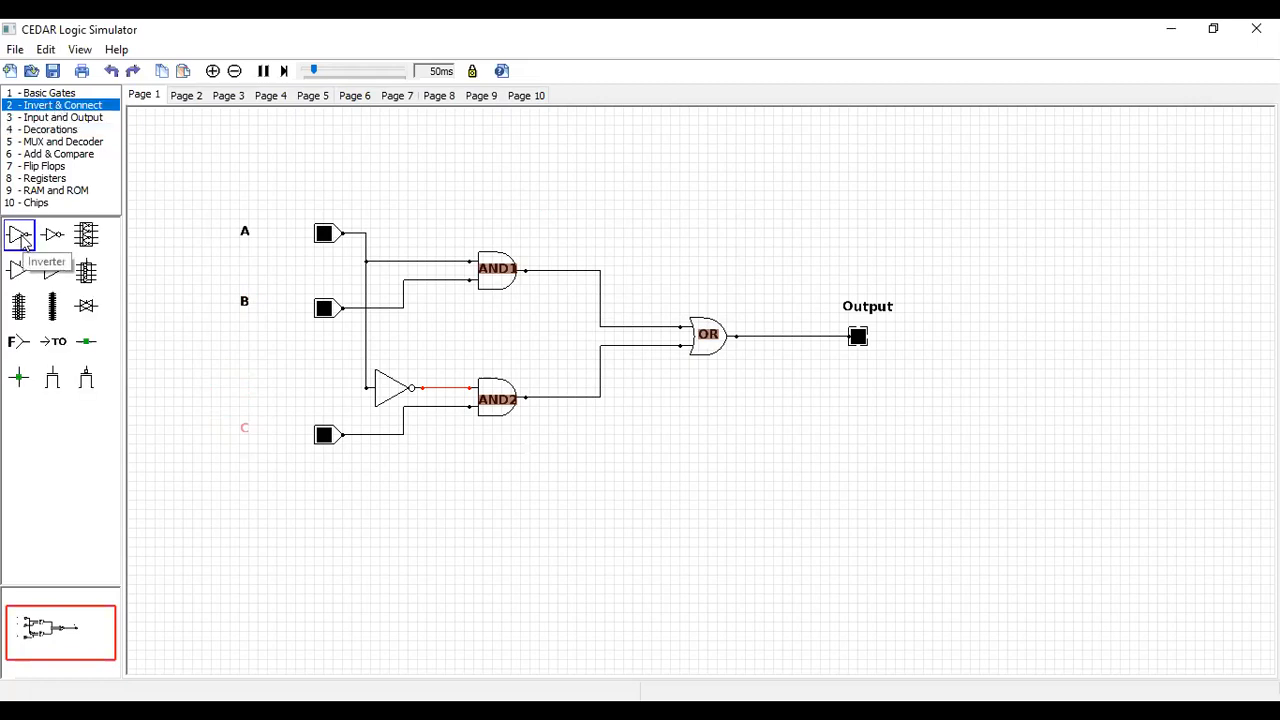
pyautogui.click(57, 130)
pyautogui.moveTo(30, 262); pyautogui.dragTo(423, 360)
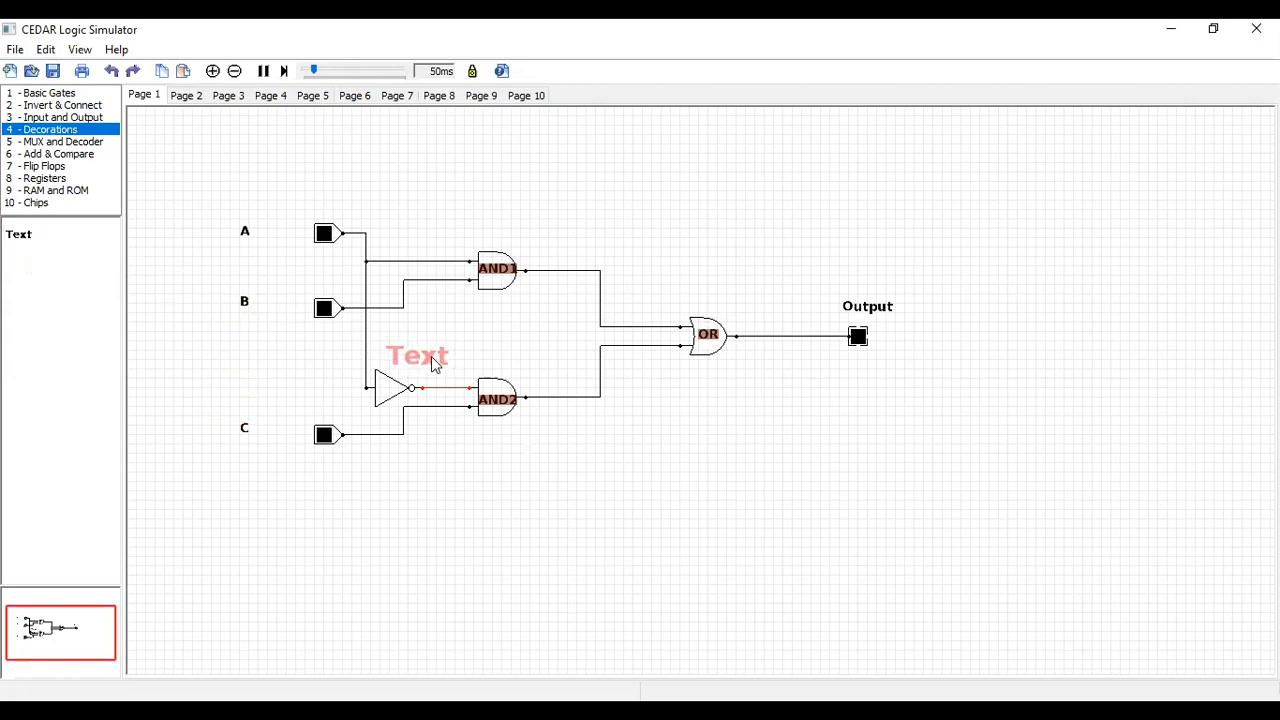
pyautogui.doubleClick(433, 363)
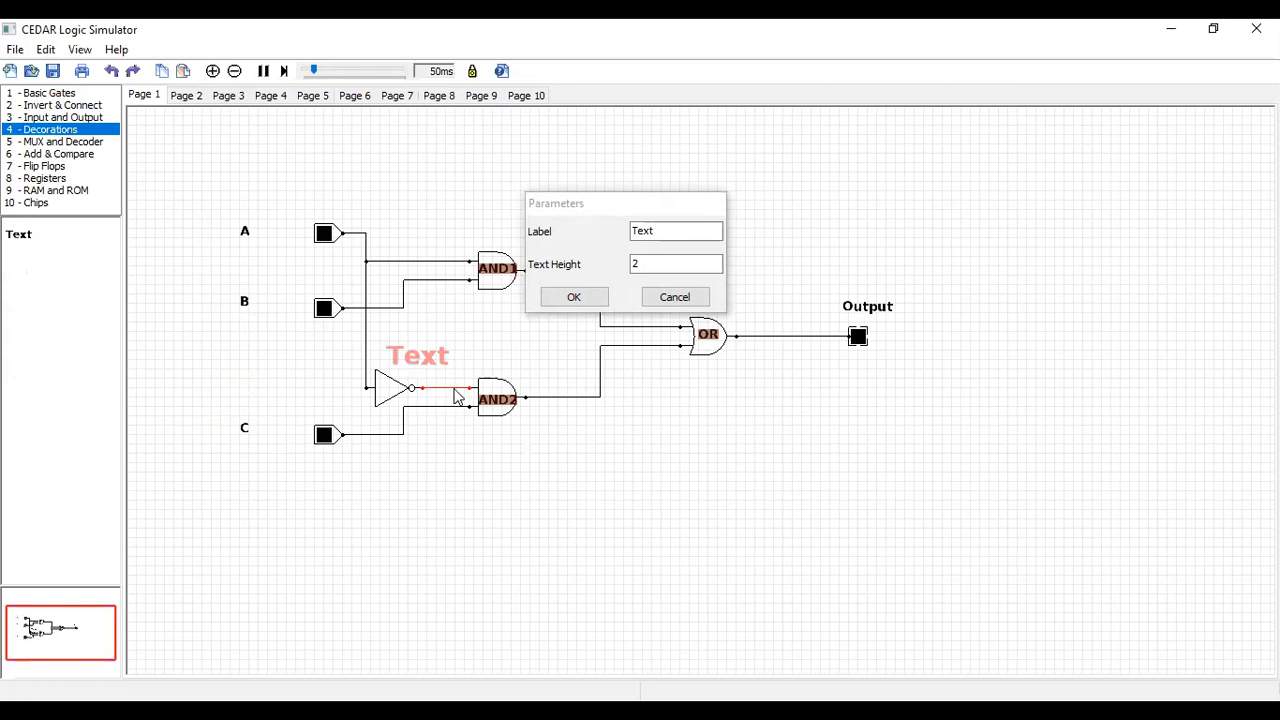
pyautogui.doubleClick(671, 231)
pyautogui.press('BackSpace')
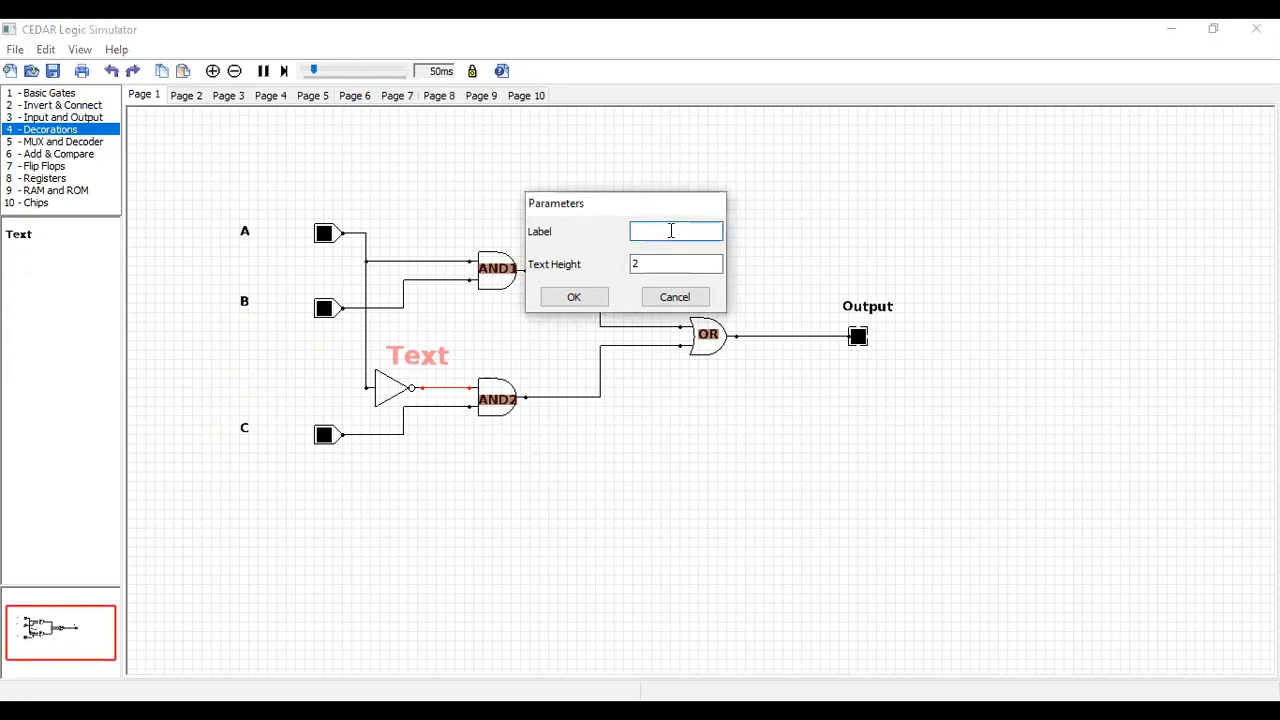
pyautogui.write('Invertor')
pyautogui.click(574, 299)
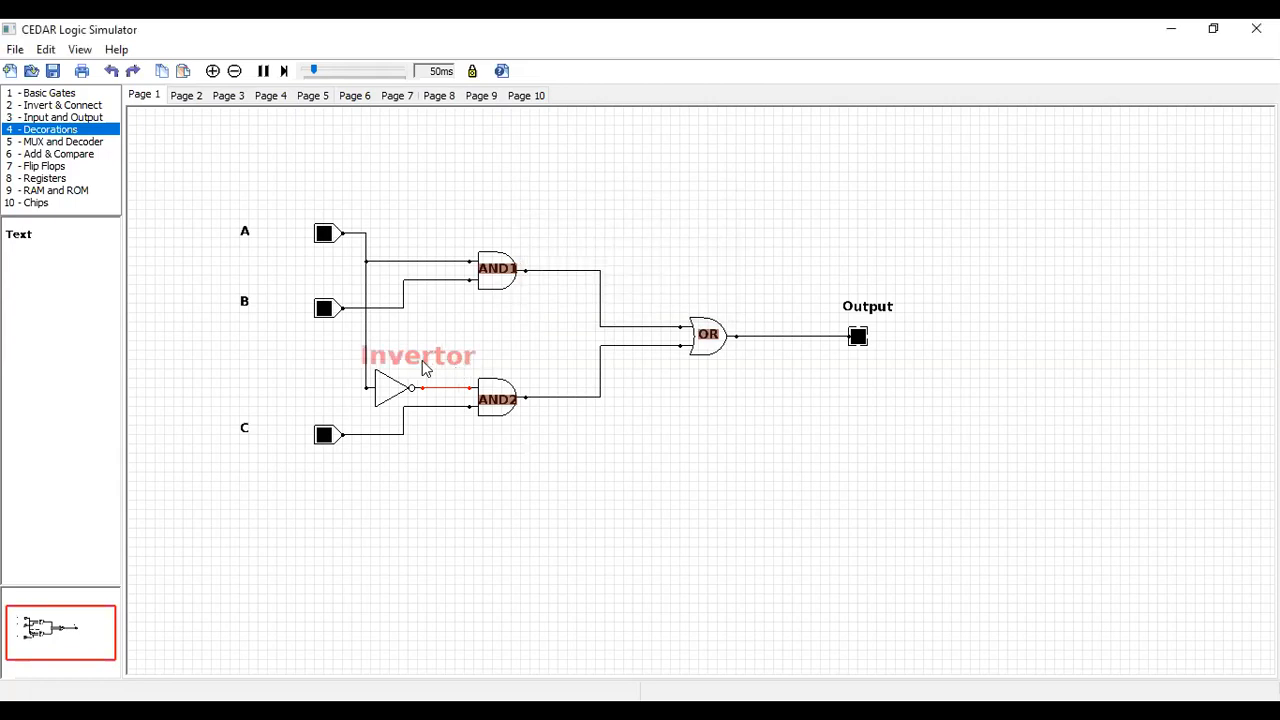
# Set the Invertor text's height to 1 and move it just above the wire between the inverter and AND2
pyautogui.doubleClick(422, 360)
pyautogui.click(661, 269)
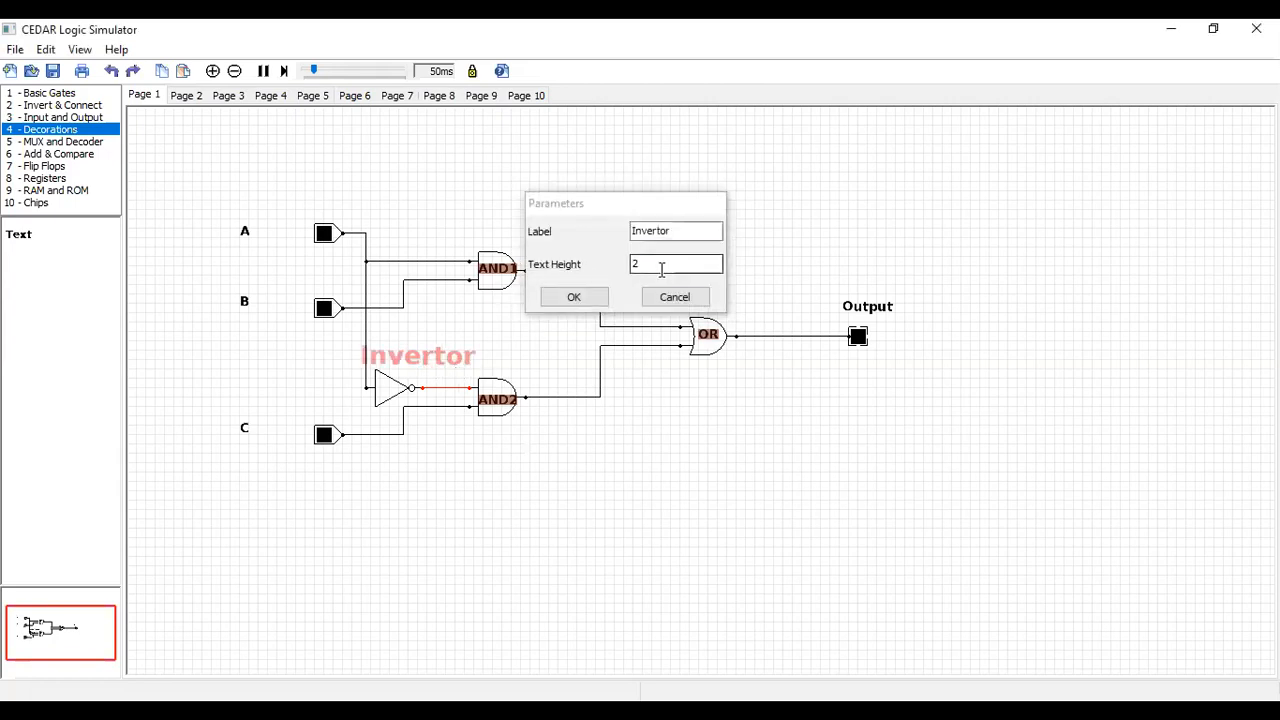
pyautogui.press('BackSpace')
pyautogui.write('1')
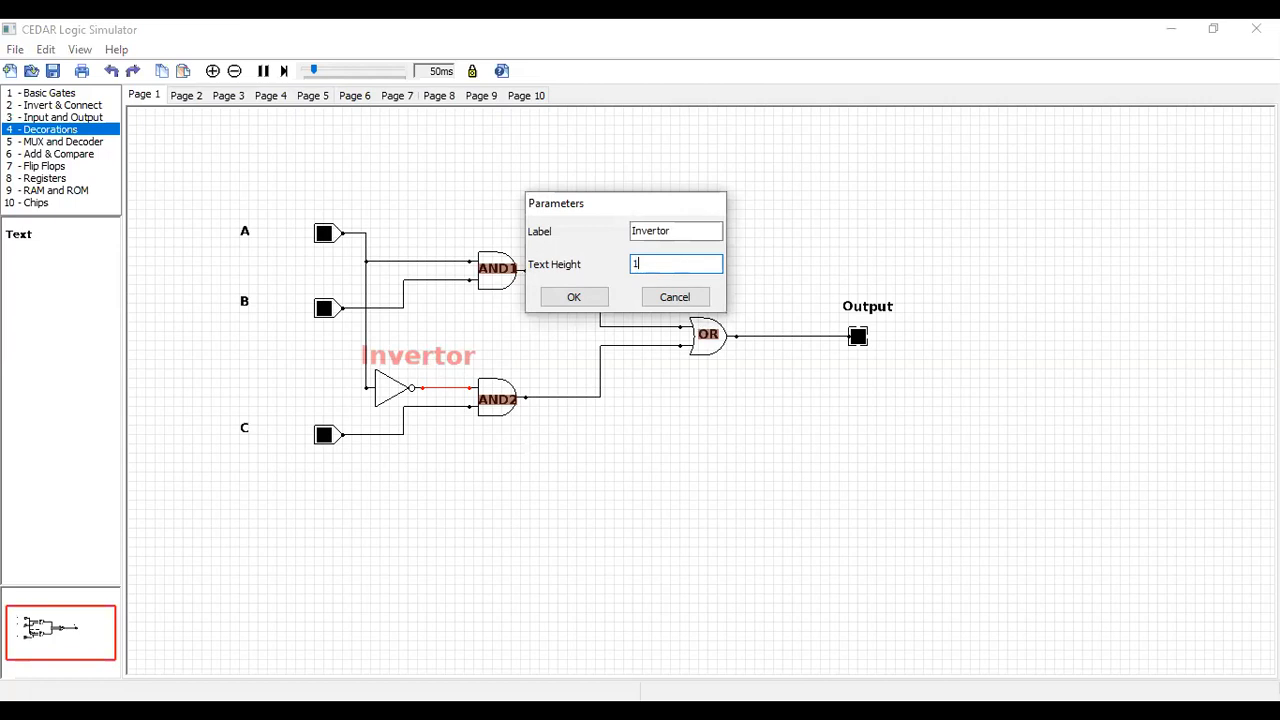
pyautogui.click(578, 297)
pyautogui.moveTo(405, 358); pyautogui.dragTo(428, 370)
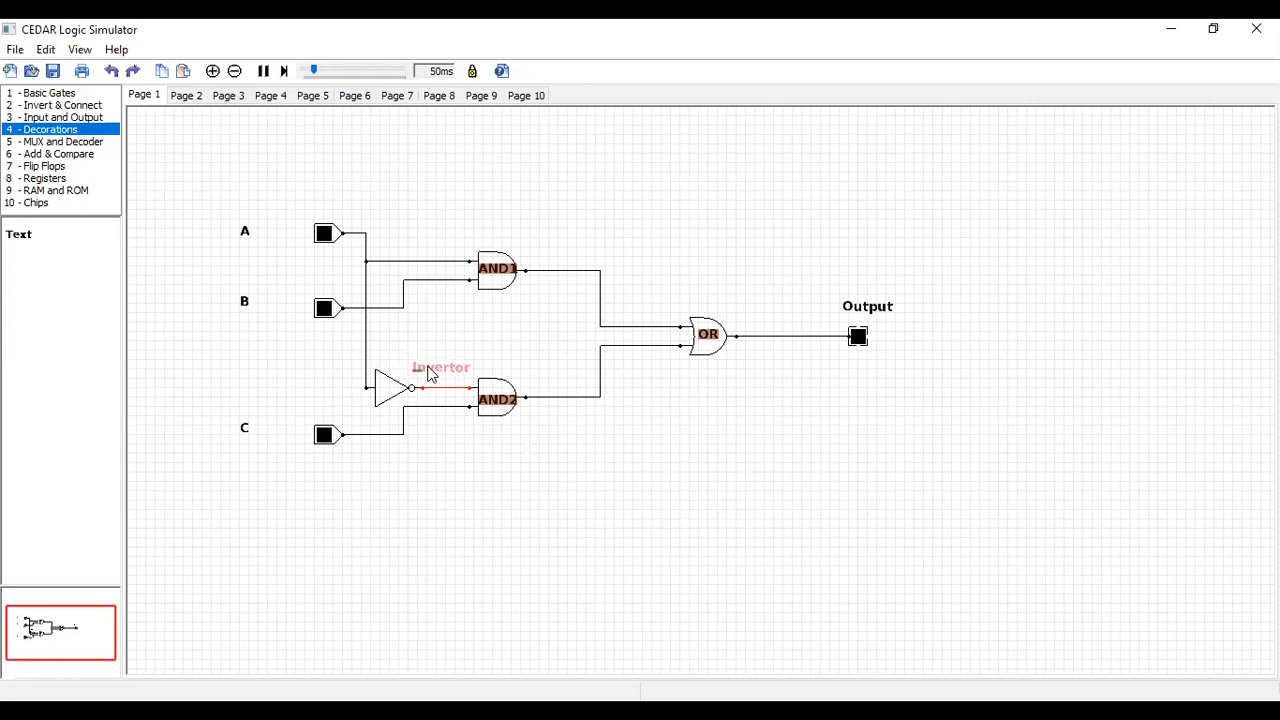
pyautogui.click(519, 341)
pyautogui.moveTo(443, 369); pyautogui.dragTo(453, 355)
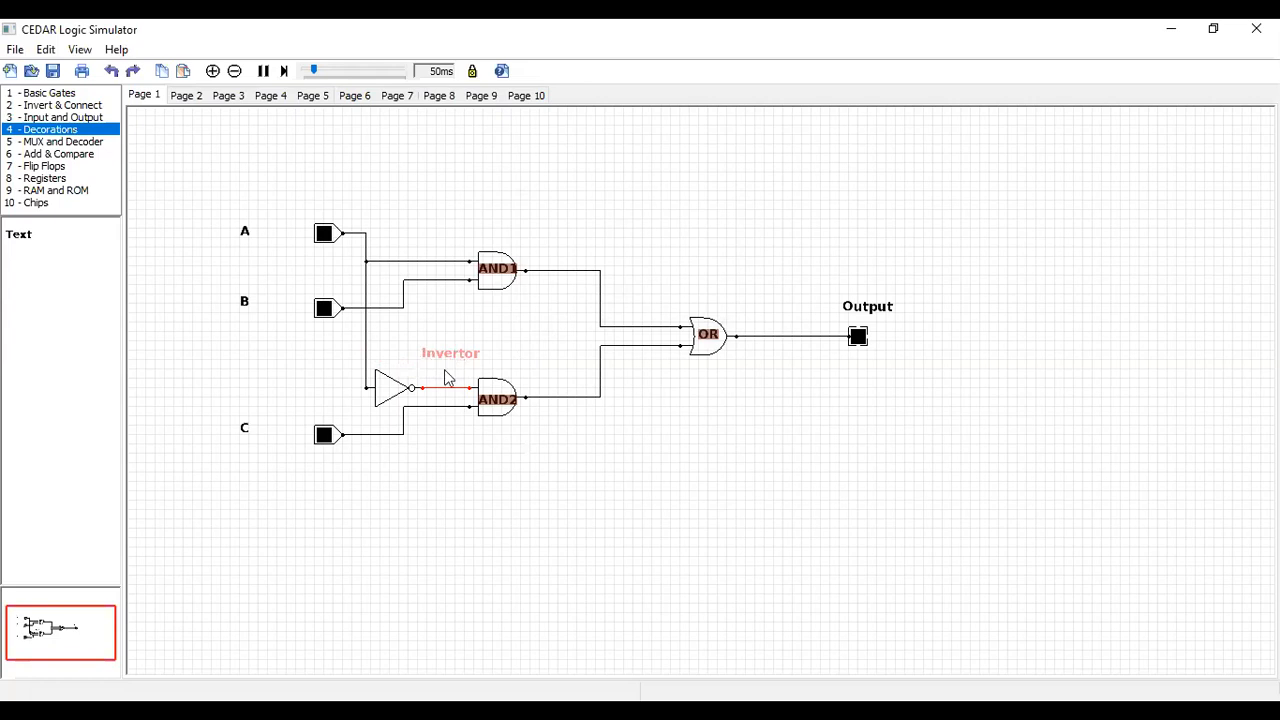
pyautogui.moveTo(458, 362); pyautogui.dragTo(449, 362)
pyautogui.click(534, 350)
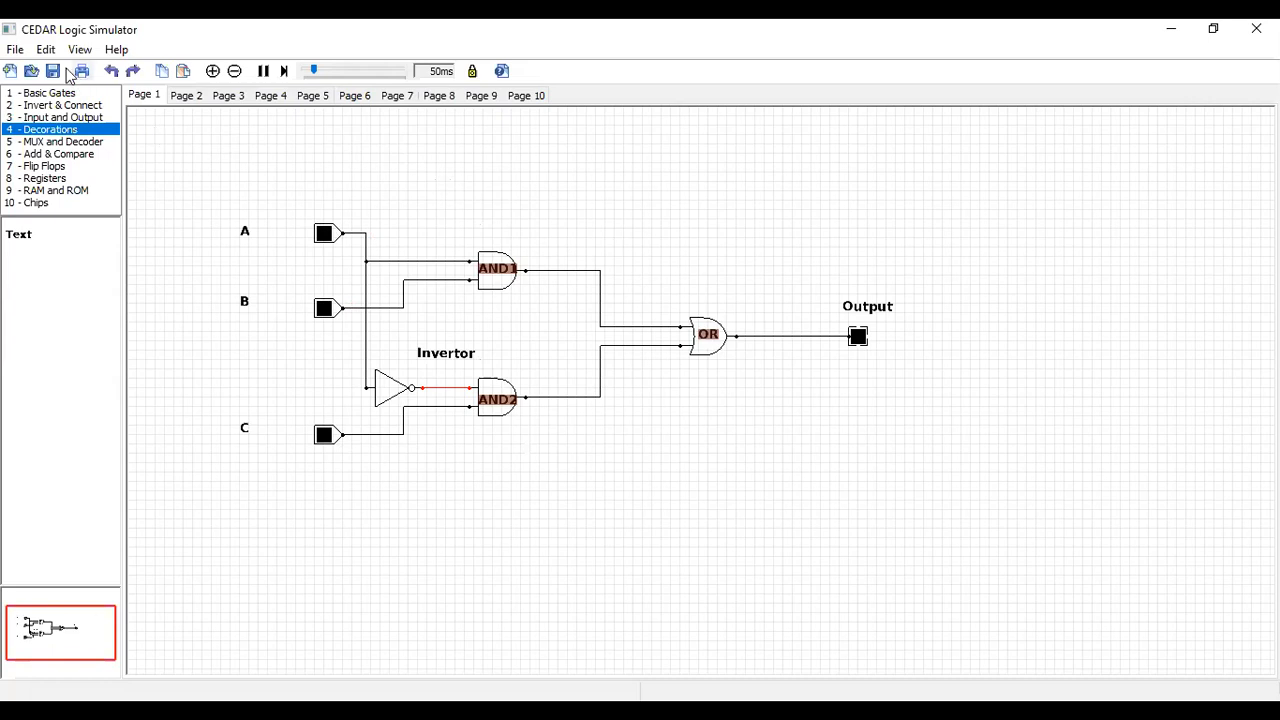
pyautogui.click(14, 49)
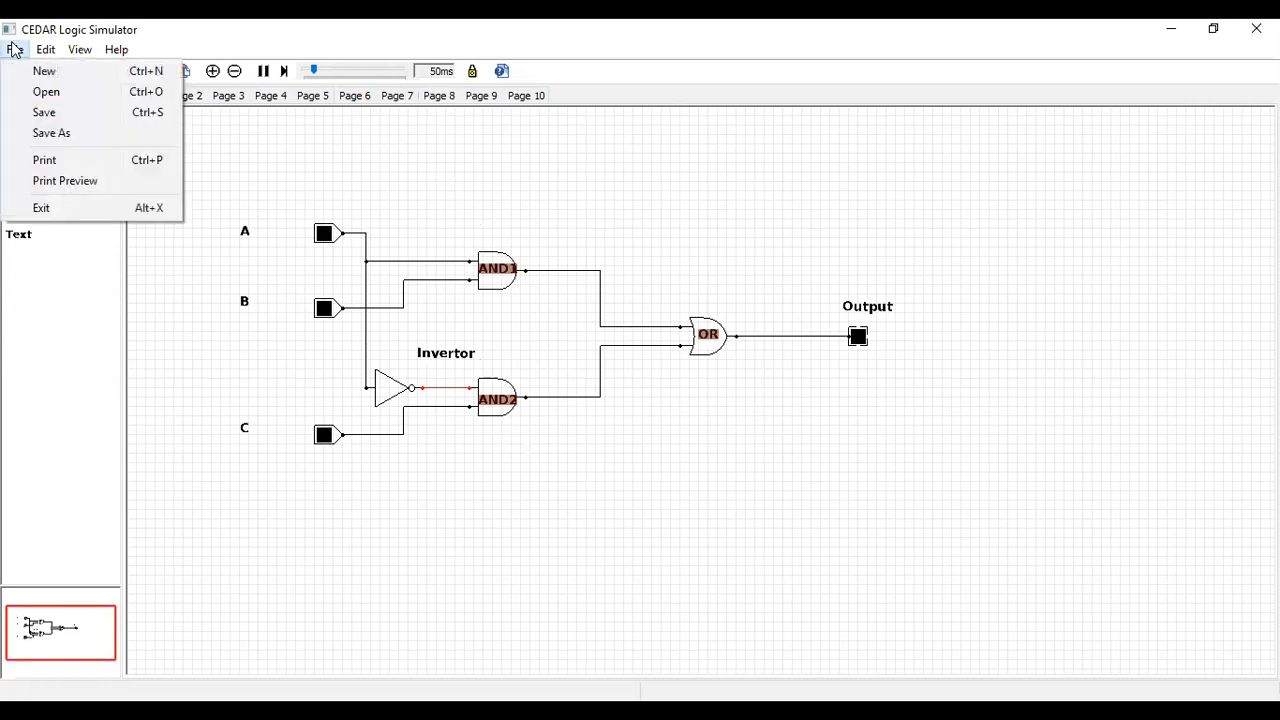
pyautogui.moveTo(47, 52)
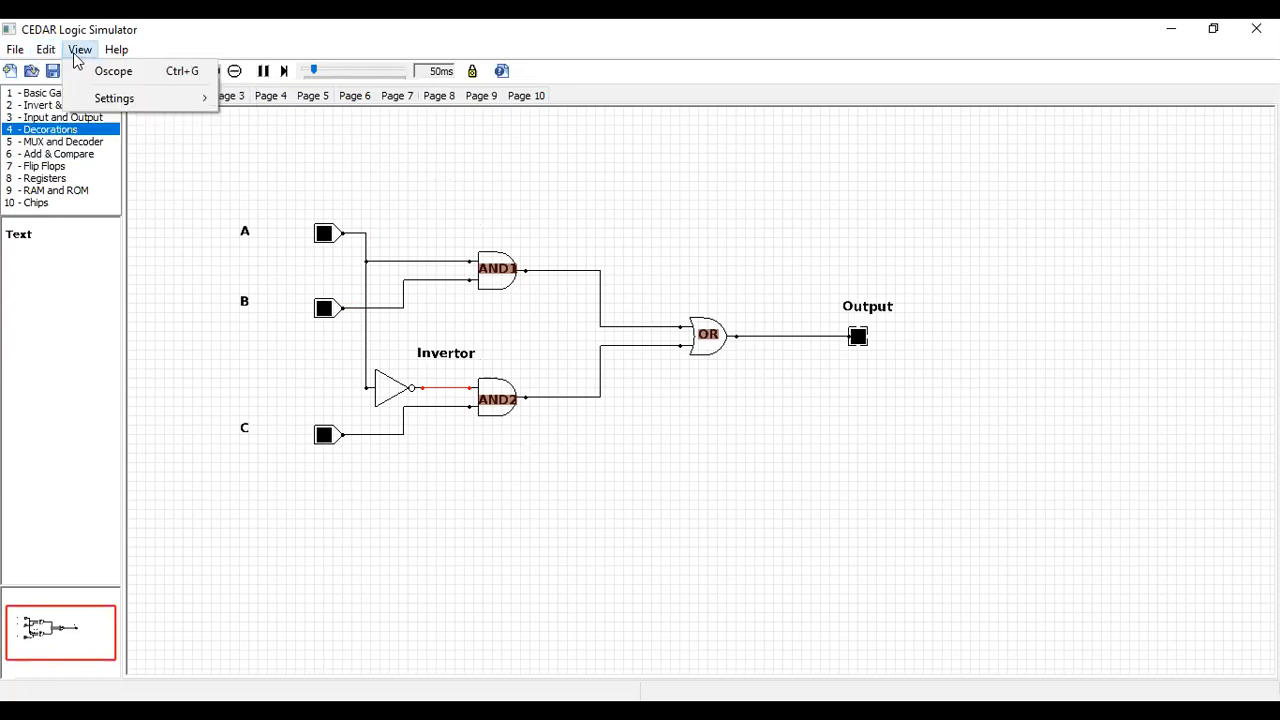
pyautogui.moveTo(117, 52)
pyautogui.click(249, 44)
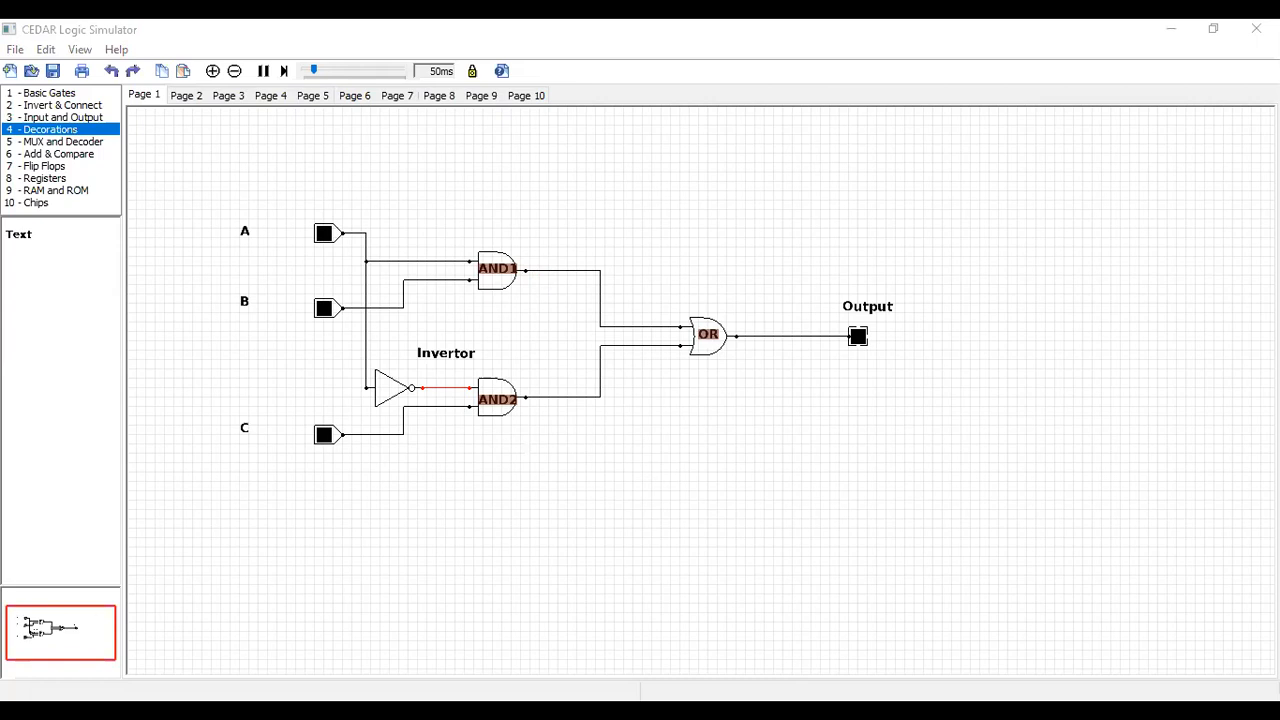
pyautogui.click(190, 172)
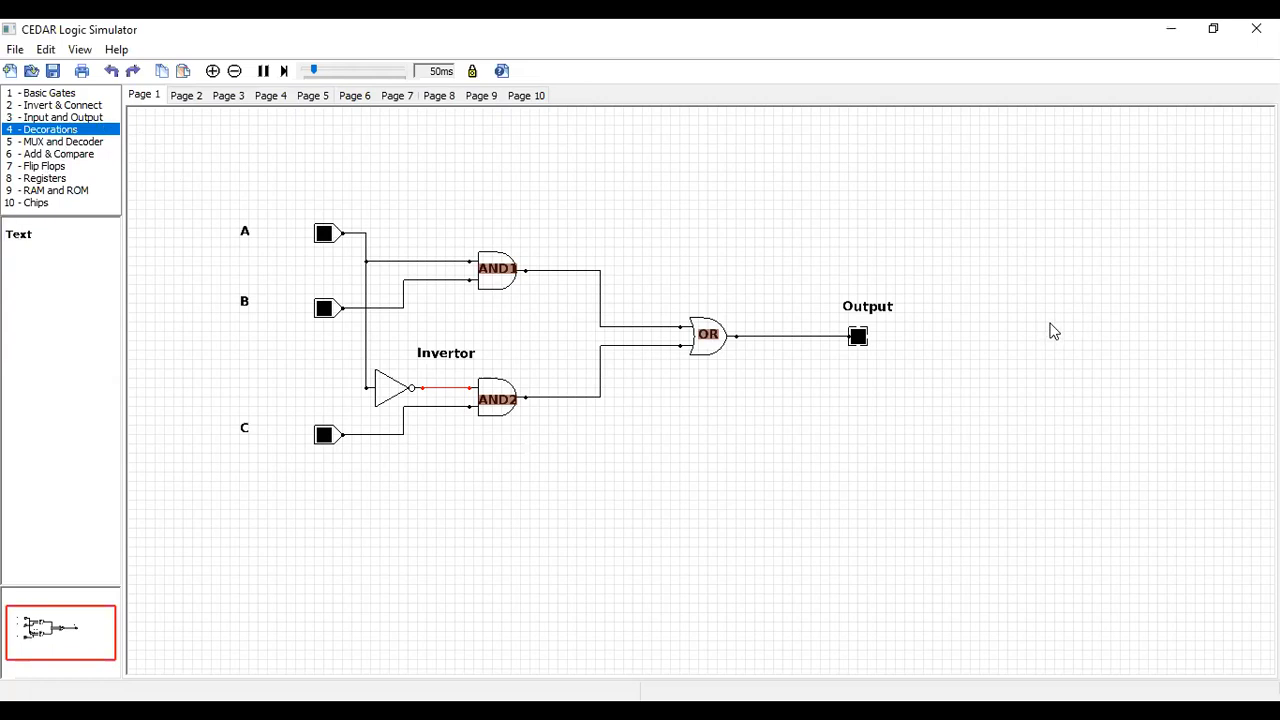
# Add a text decoration to the right of the output LED with the label 0 0 1
pyautogui.moveTo(20, 235); pyautogui.dragTo(1080, 358)
pyautogui.doubleClick(1079, 337)
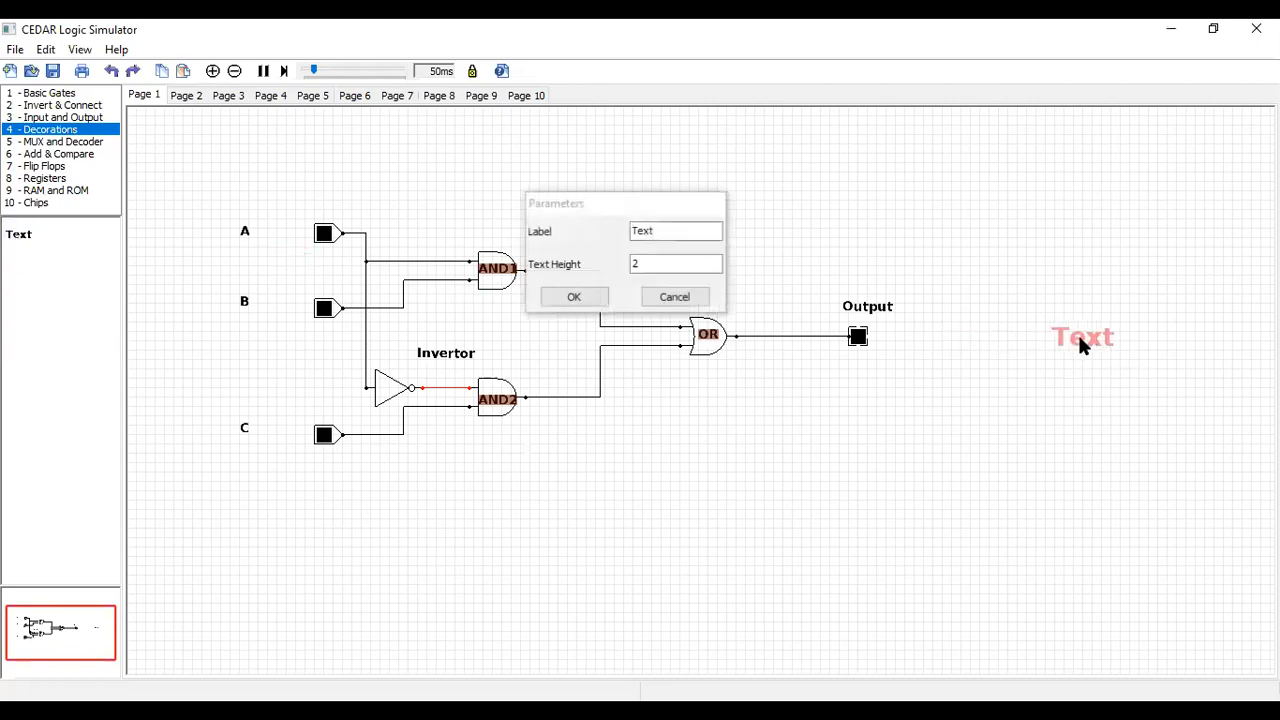
pyautogui.doubleClick(661, 232)
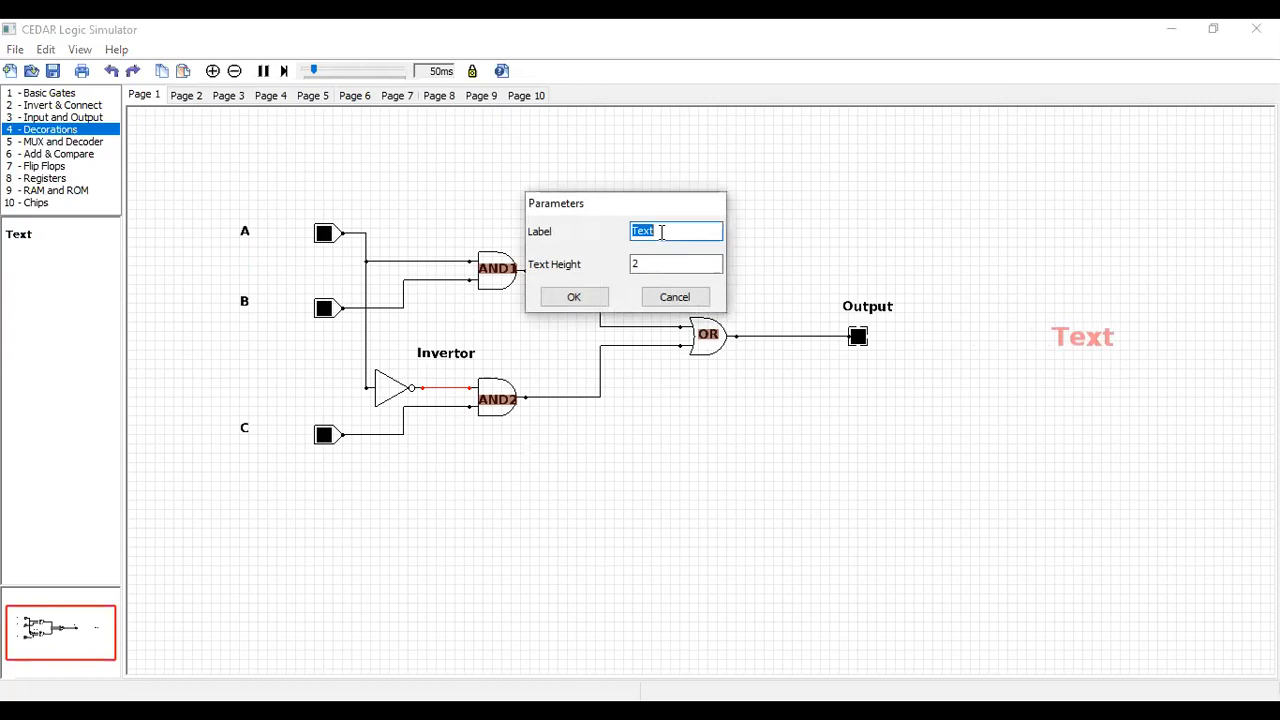
pyautogui.press('BackSpace')
pyautogui.write('0')
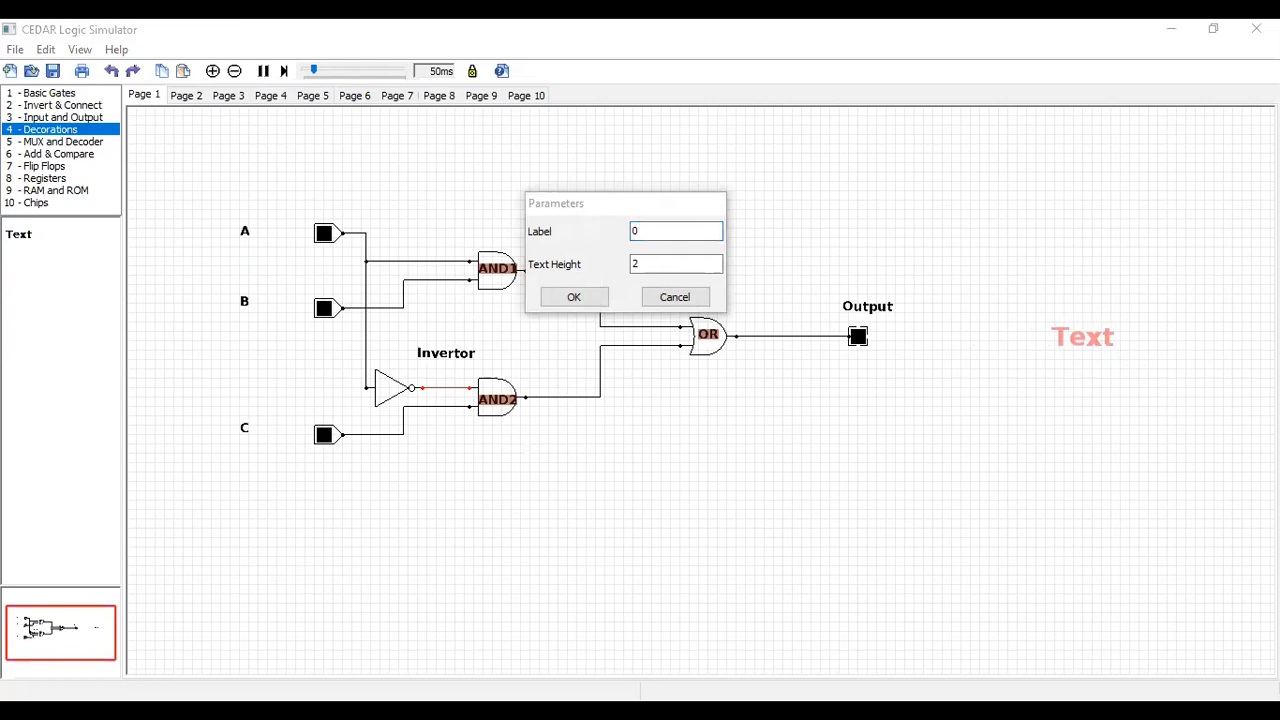
pyautogui.write('0')
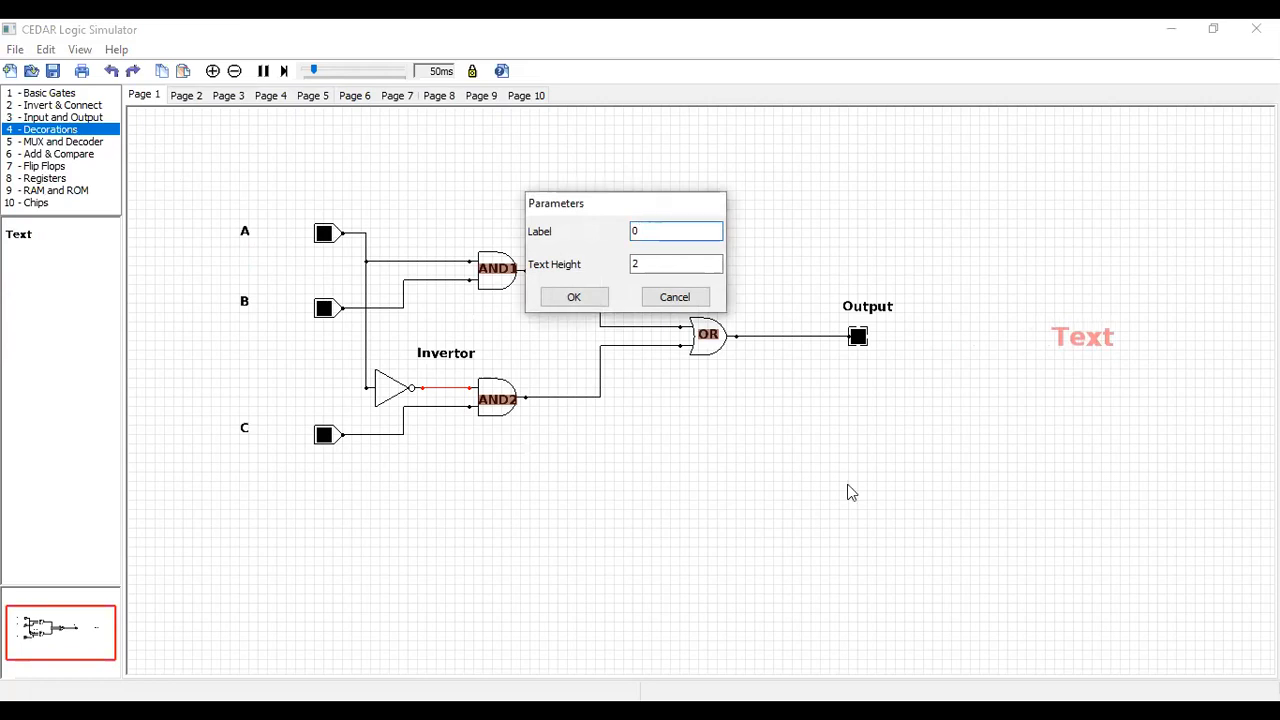
pyautogui.write('  1')
pyautogui.click(574, 298)
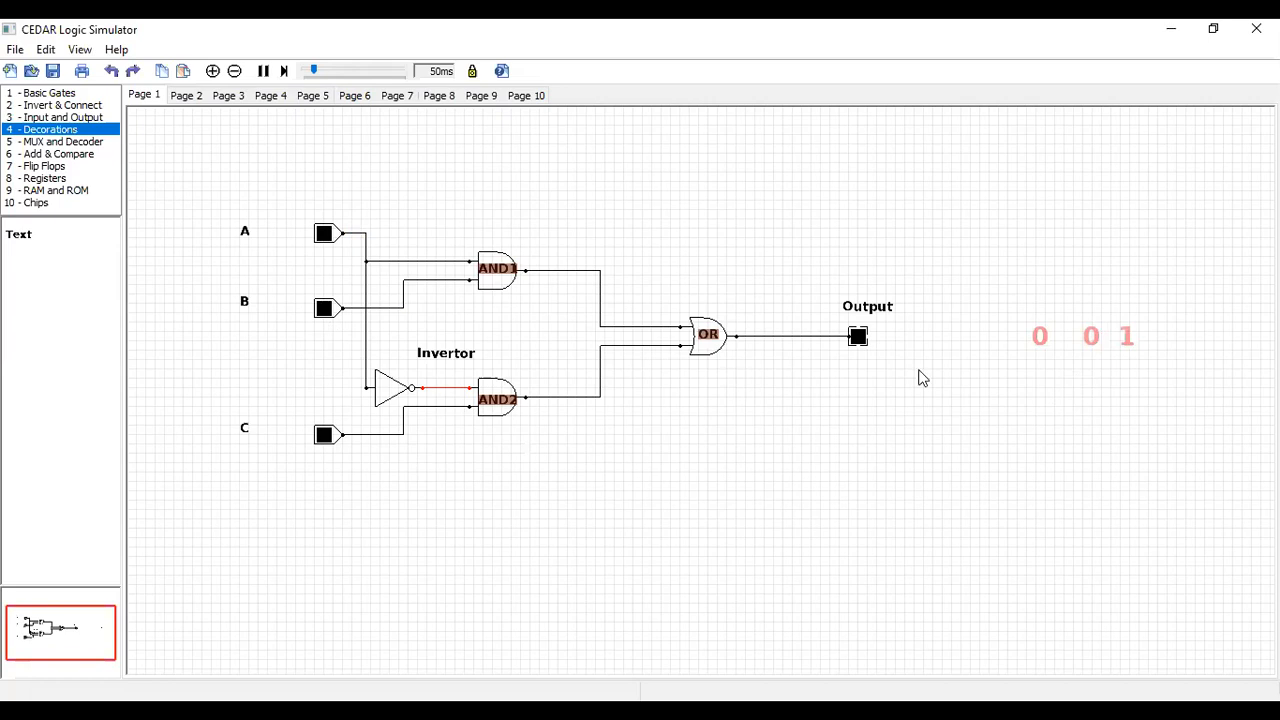
# Add a text decoration just above the 0 0 1 row with the label 0 0 0
pyautogui.moveTo(42, 237); pyautogui.dragTo(1055, 295)
pyautogui.doubleClick(1055, 296)
pyautogui.doubleClick(669, 231)
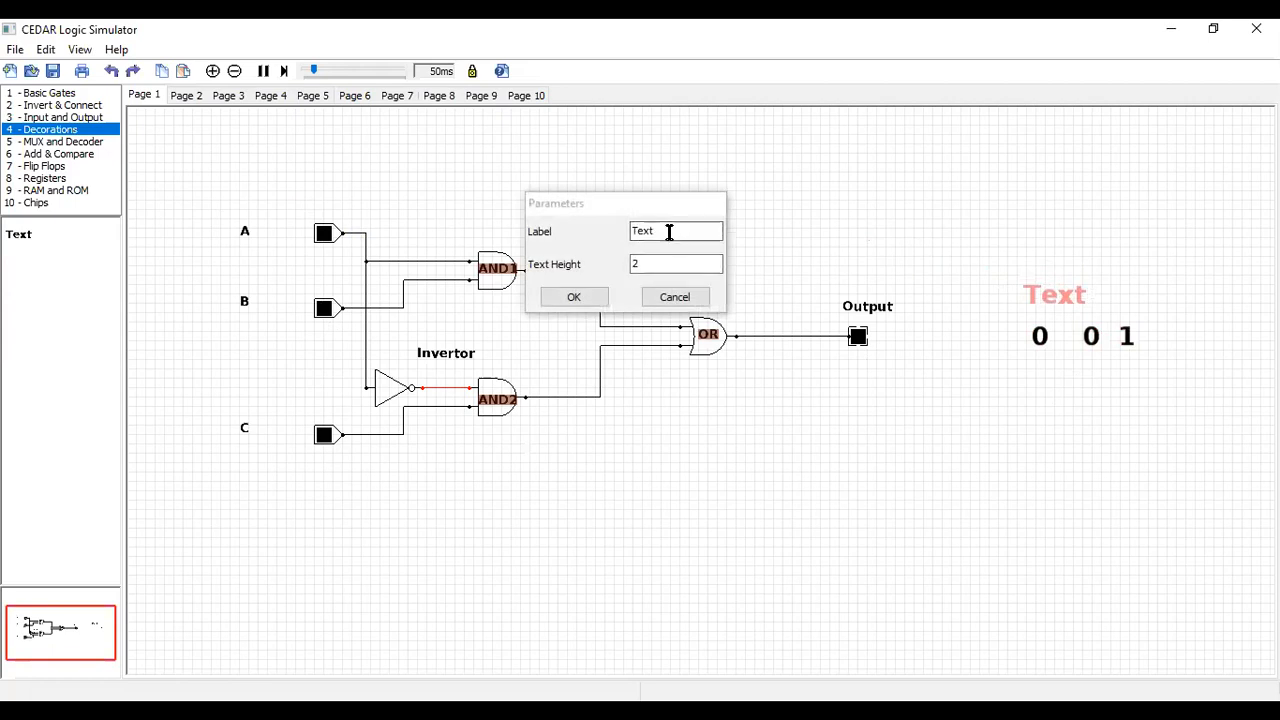
pyautogui.press('BackSpace')
pyautogui.write('1')
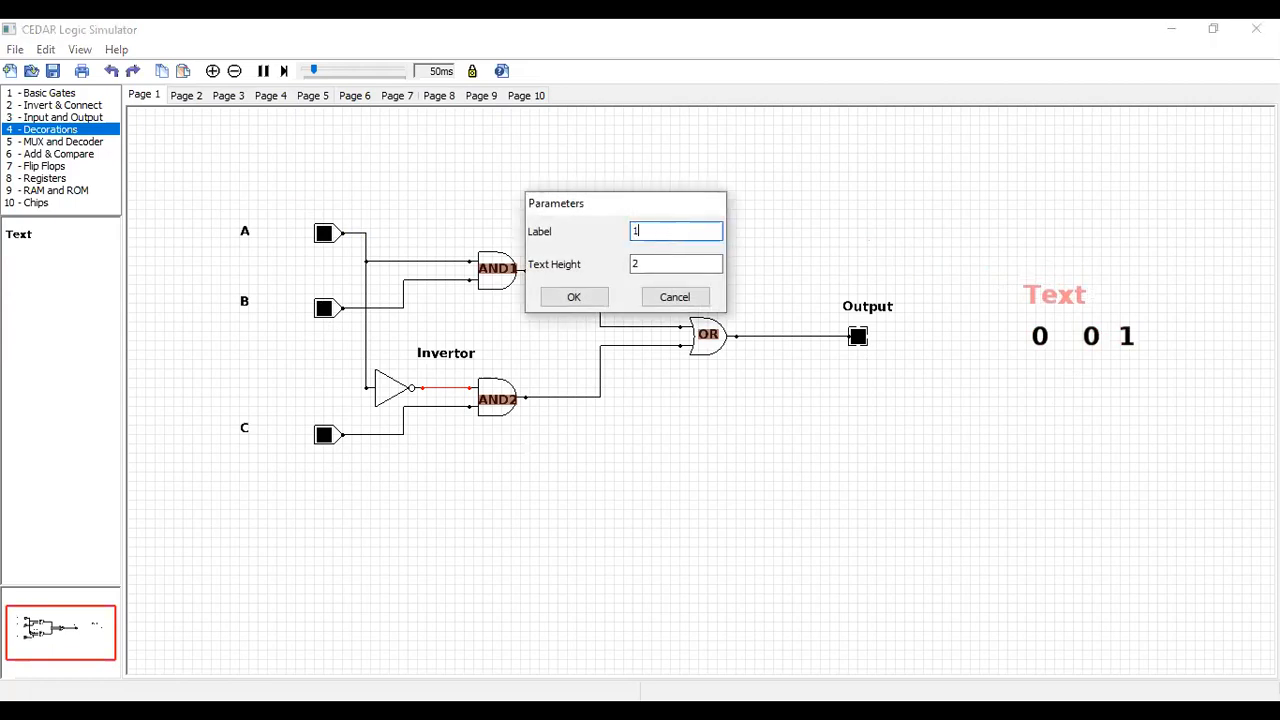
pyautogui.press('BackSpace')
pyautogui.write('0  0  0')
pyautogui.click(574, 297)
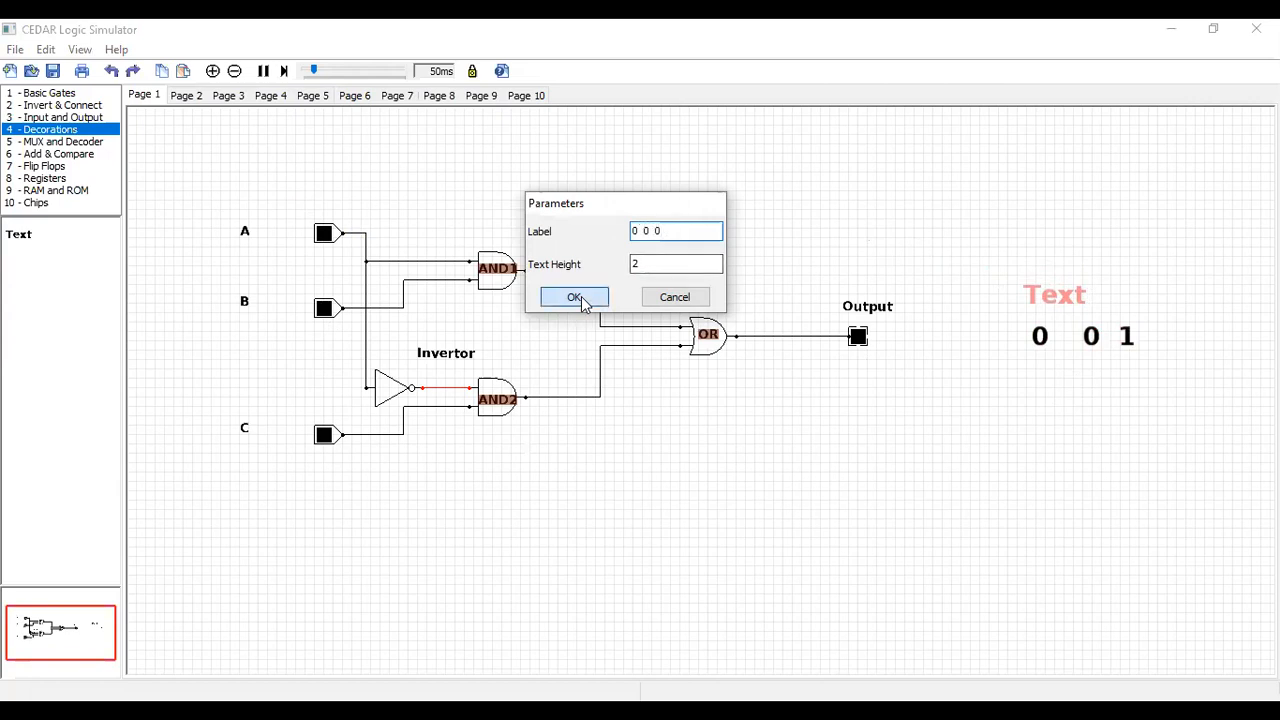
pyautogui.moveTo(1031, 298); pyautogui.dragTo(1057, 303)
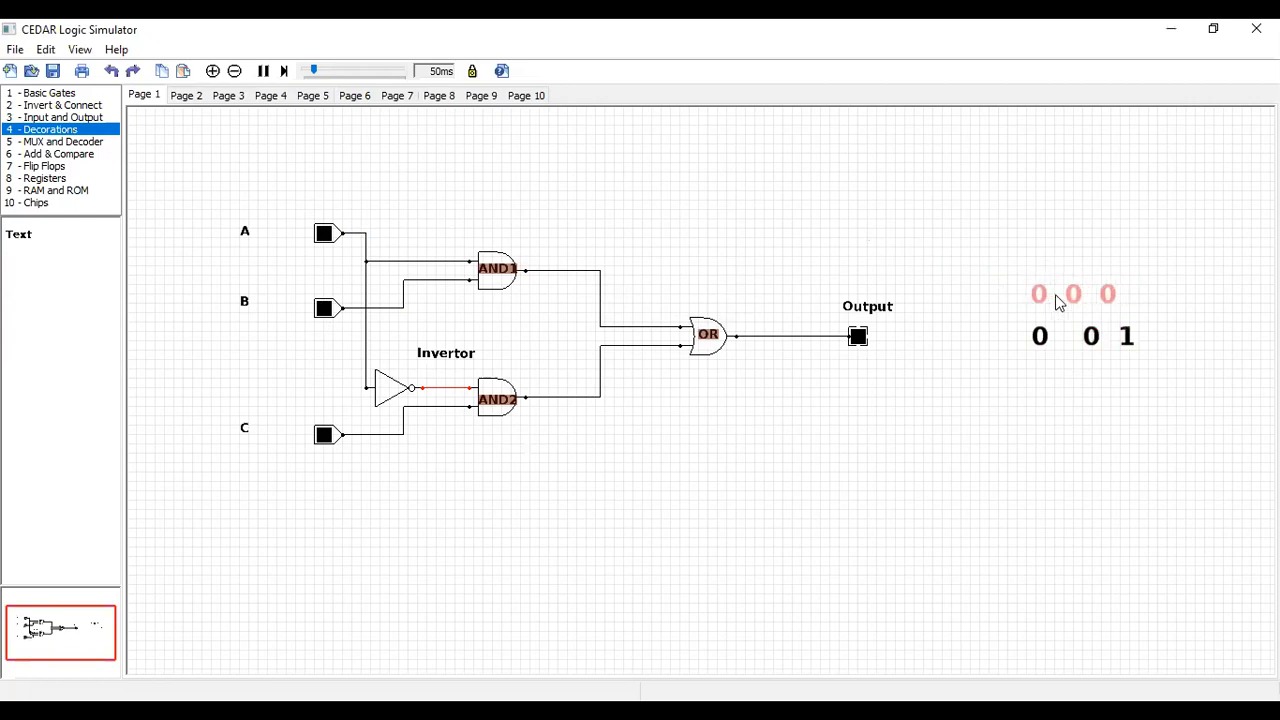
pyautogui.click(1063, 366)
# Tighten the spacing in the 0 0 1 text to align it under 0 0 0, and turn input C on to test that combination
pyautogui.doubleClick(1085, 340)
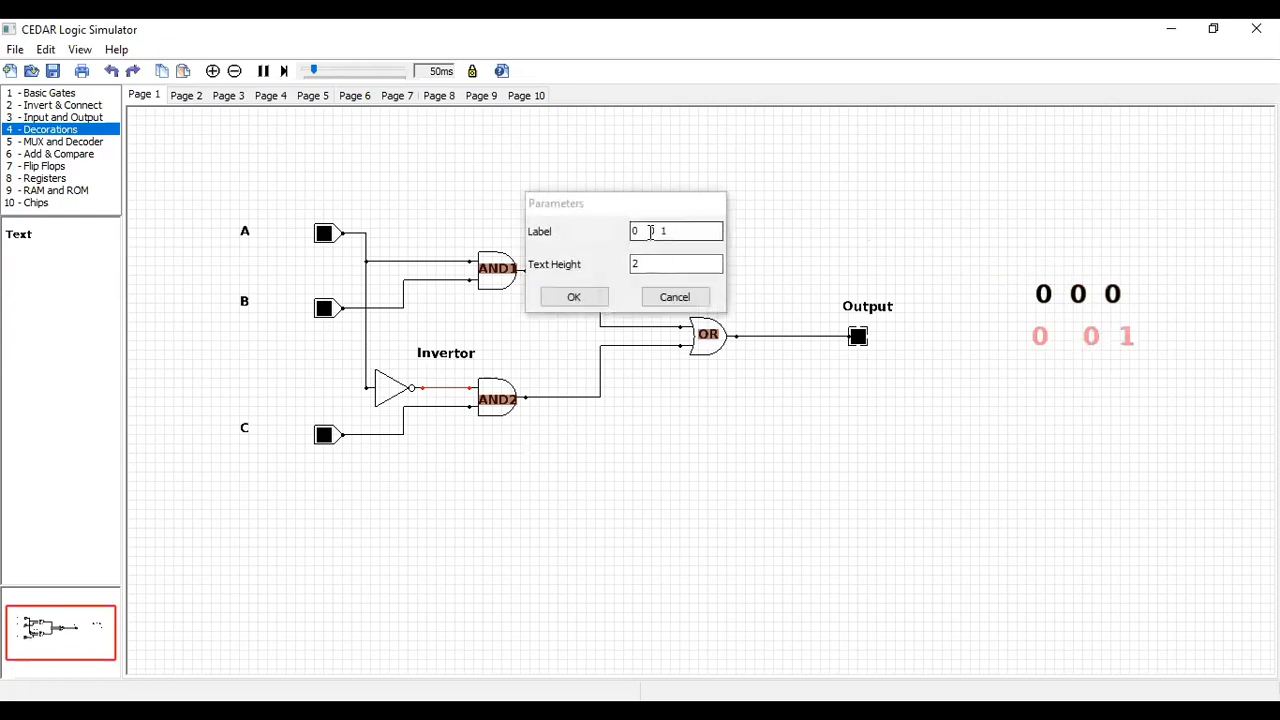
pyautogui.click(569, 299)
pyautogui.moveTo(1082, 340)
pyautogui.mouseDown()
pyautogui.moveTo(1066, 340)
pyautogui.moveTo(1080, 339)
pyautogui.mouseUp()
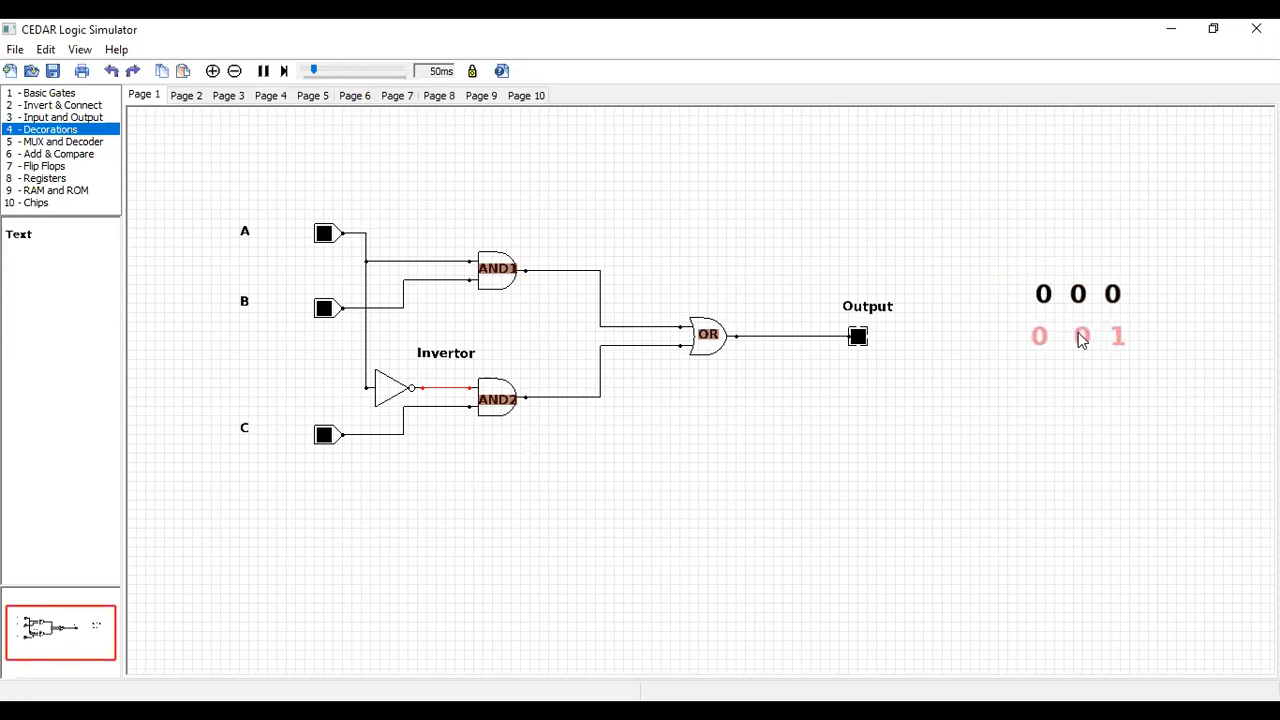
pyautogui.click(1057, 400)
pyautogui.click(324, 439)
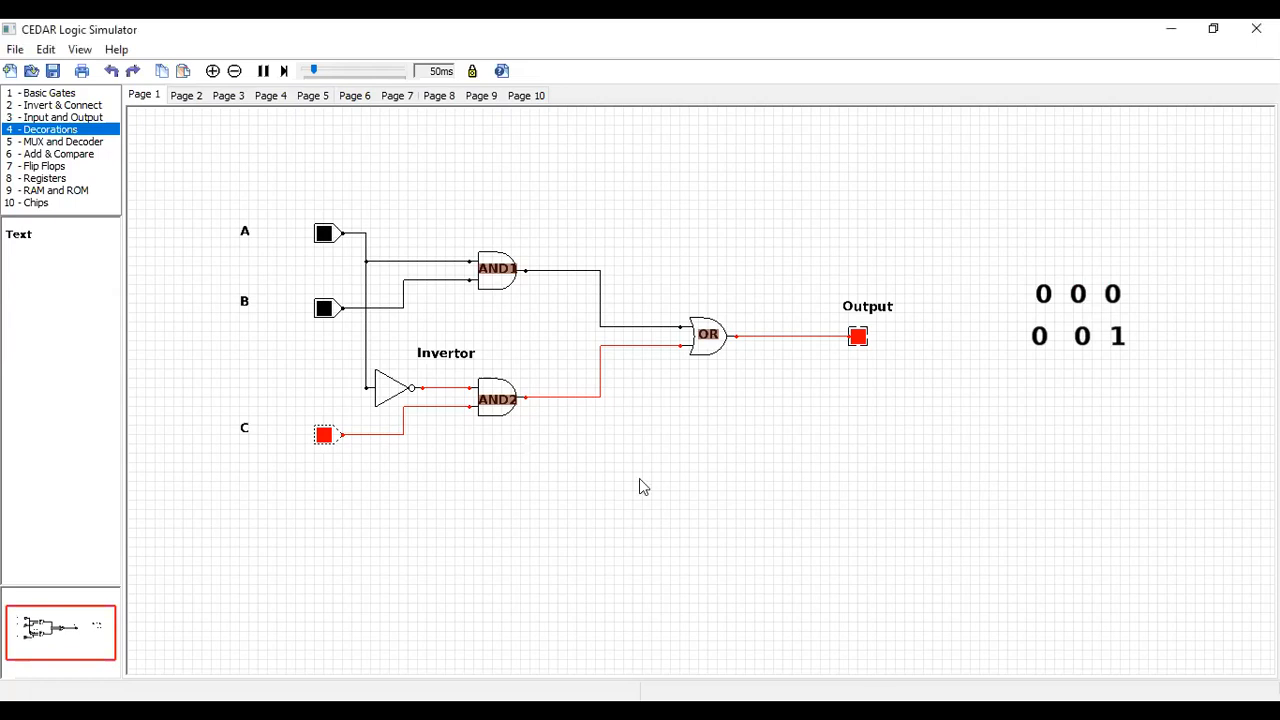
# Add a text decoration below the 0 0 1 row with the label 0 1 0 and align it with the rows above
pyautogui.moveTo(19, 237); pyautogui.dragTo(1069, 379)
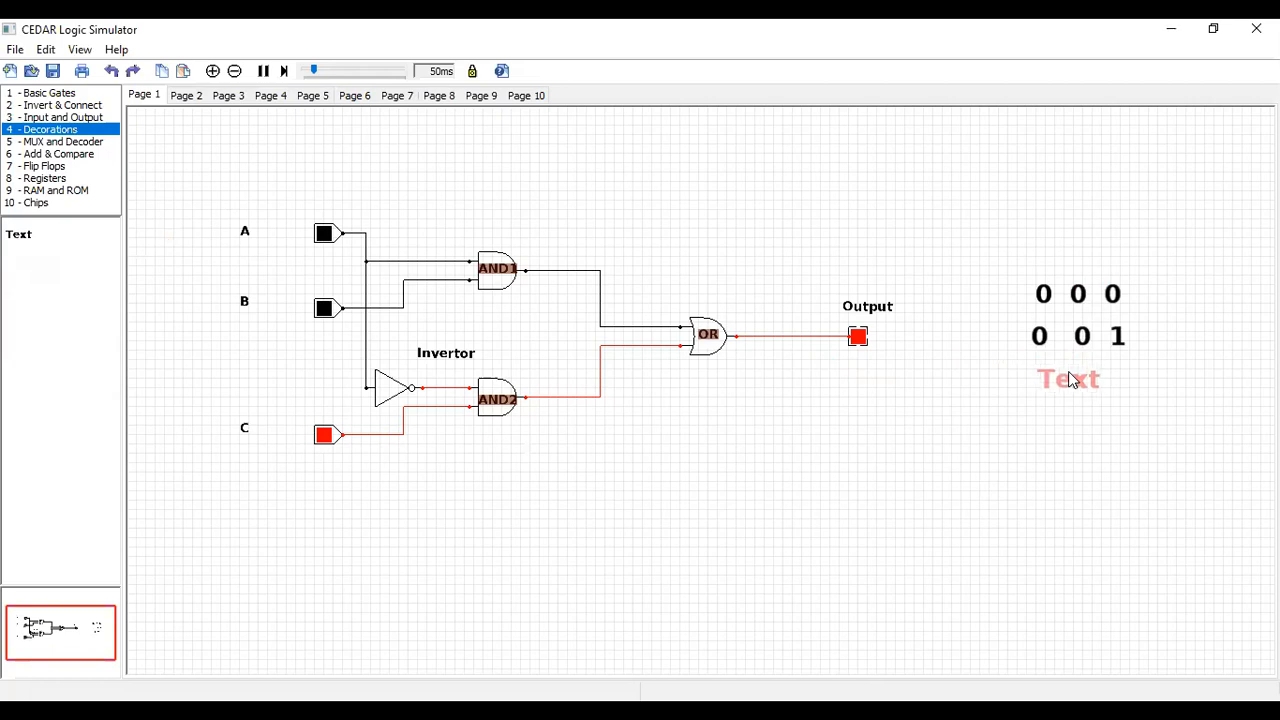
pyautogui.doubleClick(1067, 377)
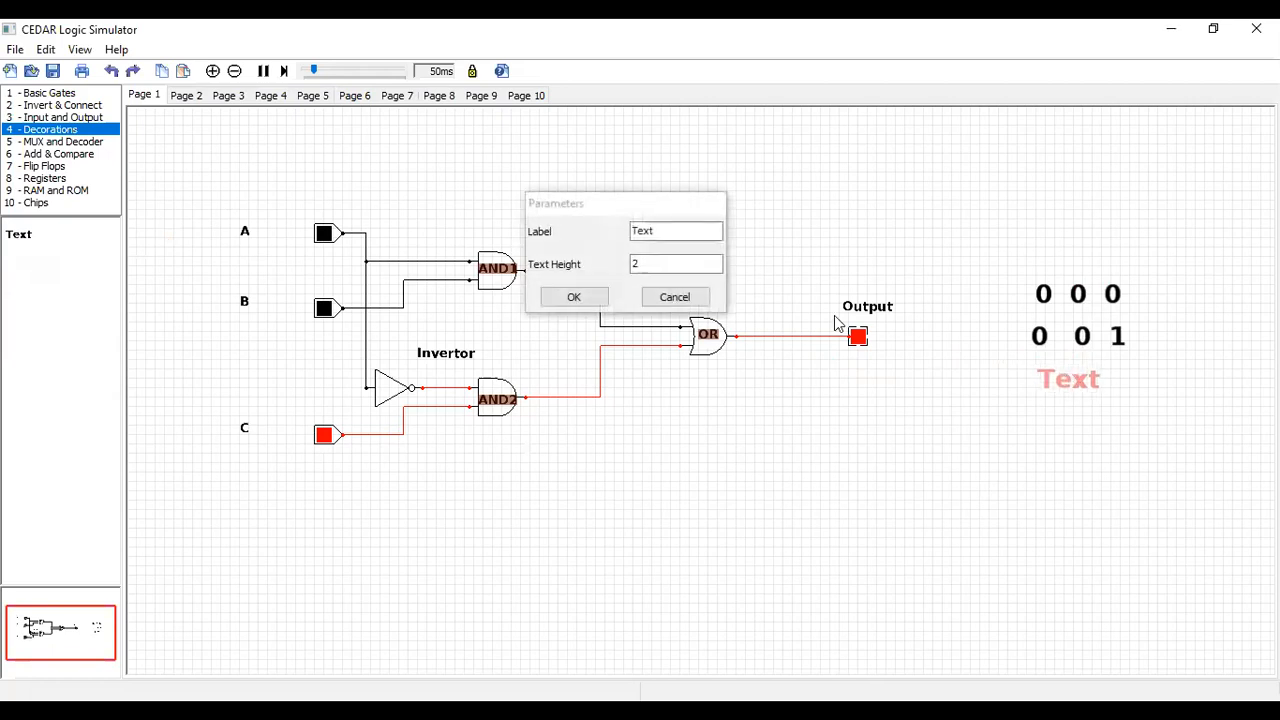
pyautogui.click(656, 231)
pyautogui.press('BackSpace')
pyautogui.press('BackSpace')
pyautogui.press('BackSpace')
pyautogui.press('BackSpace')
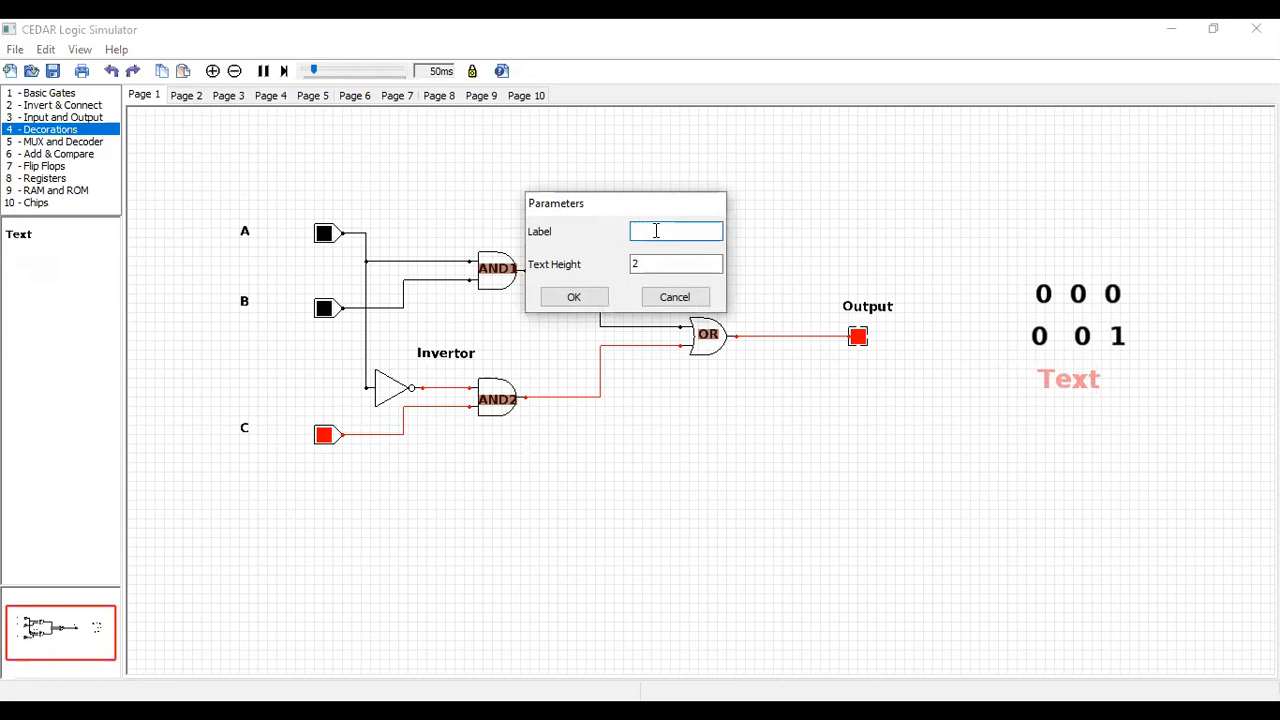
pyautogui.write('0  0')
pyautogui.press('BackSpace')
pyautogui.write('0')
pyautogui.press('BackSpace')
pyautogui.write('1 0')
pyautogui.press('BackSpace')
pyautogui.write('0')
pyautogui.press('BackSpace')
pyautogui.write('0')
pyautogui.click(575, 297)
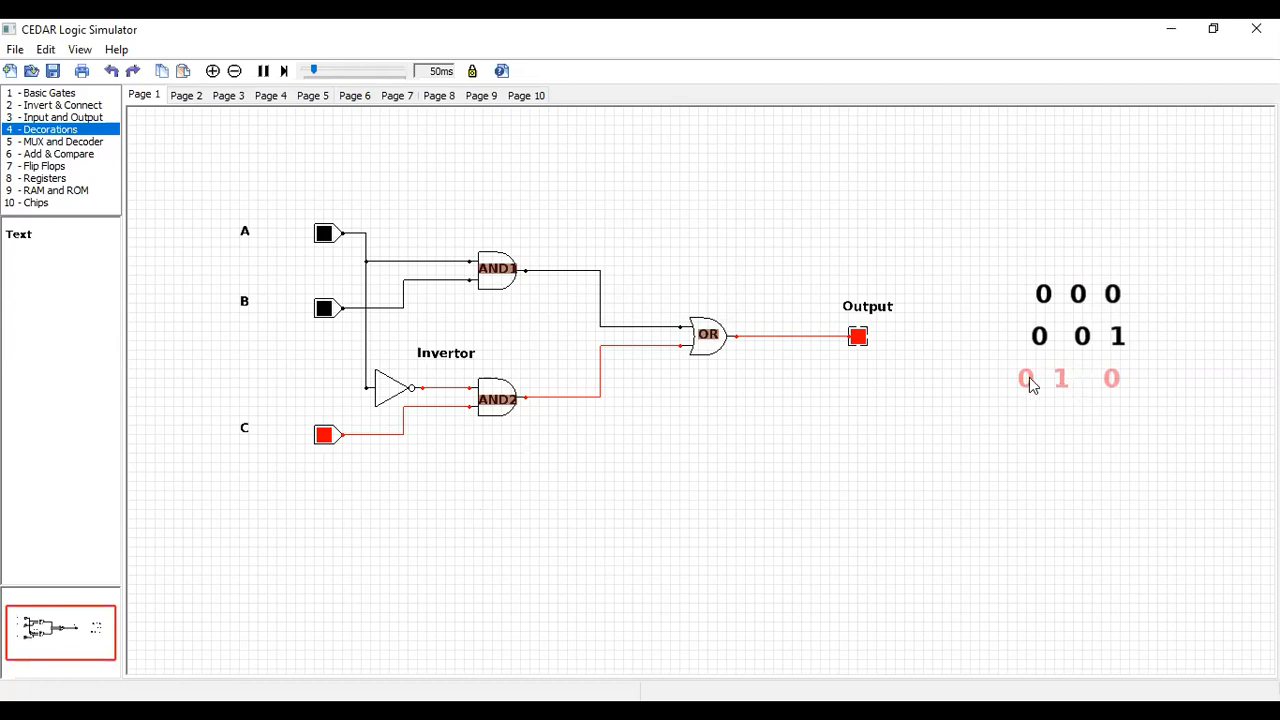
pyautogui.moveTo(1030, 385); pyautogui.dragTo(1044, 380)
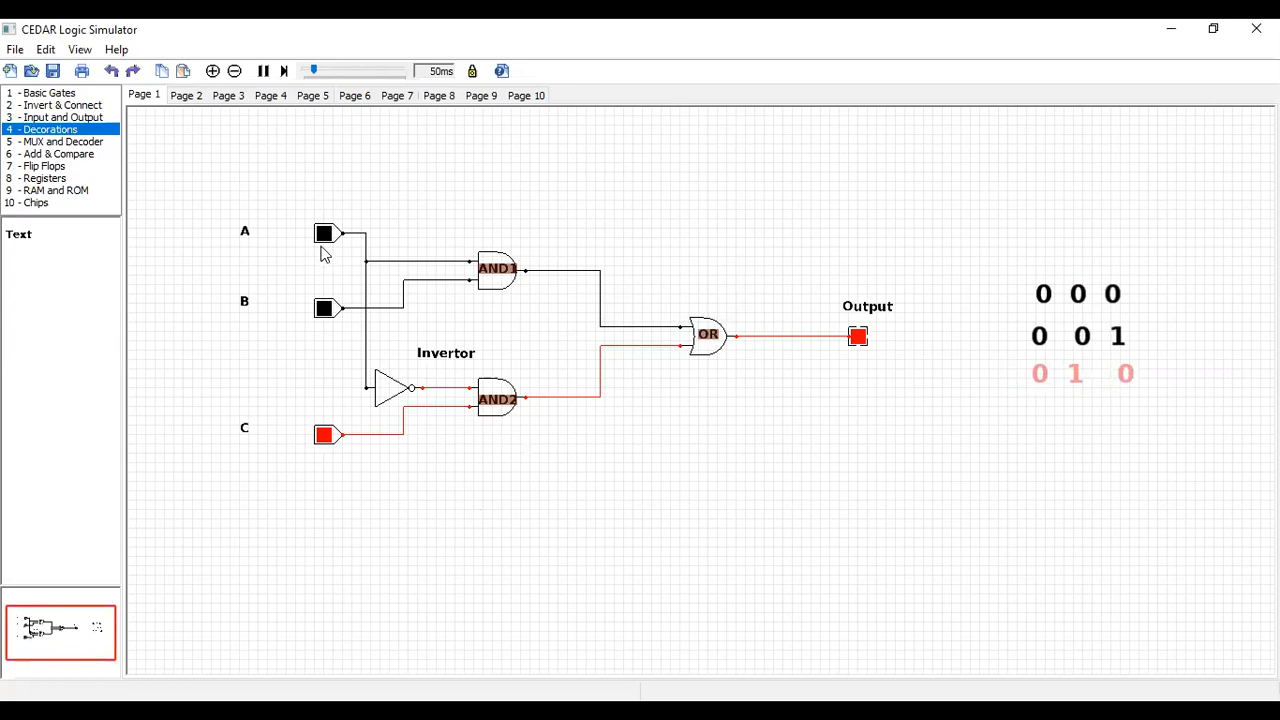
# Test the circuit with A off and B on, switching C off for 0 1 0 and back on for 0 1 1
pyautogui.click(325, 310)
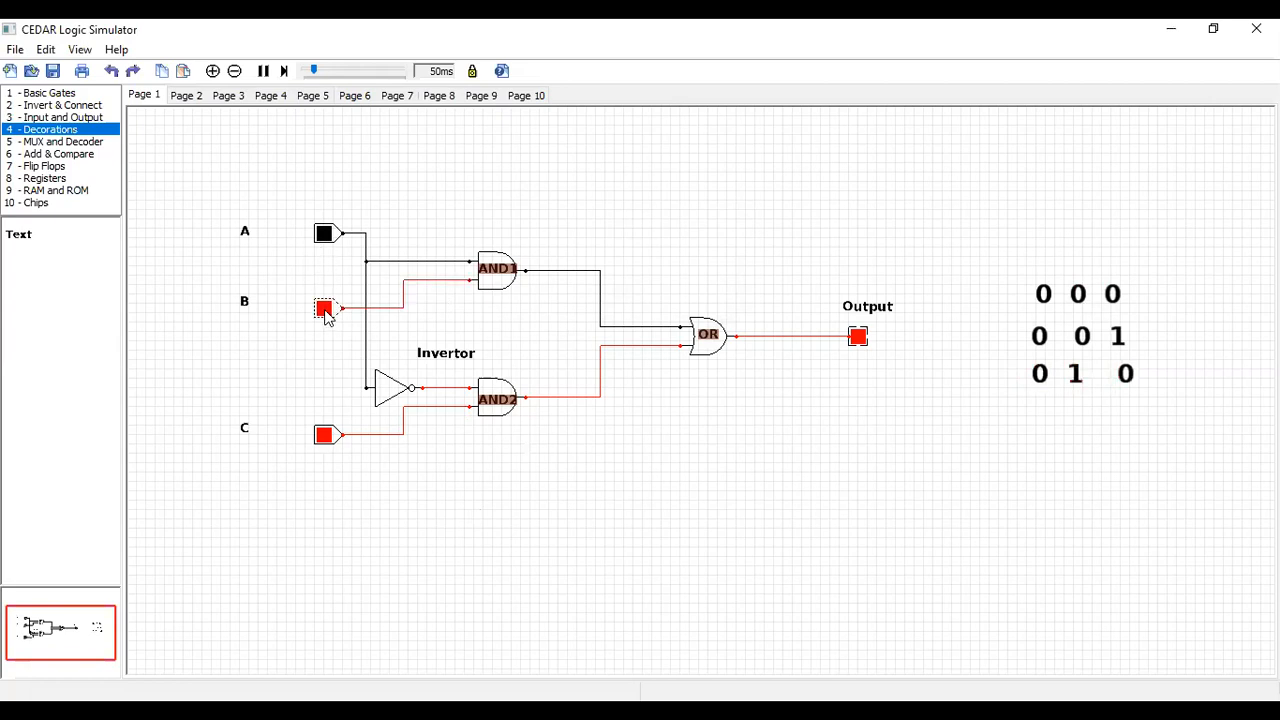
pyautogui.click(324, 435)
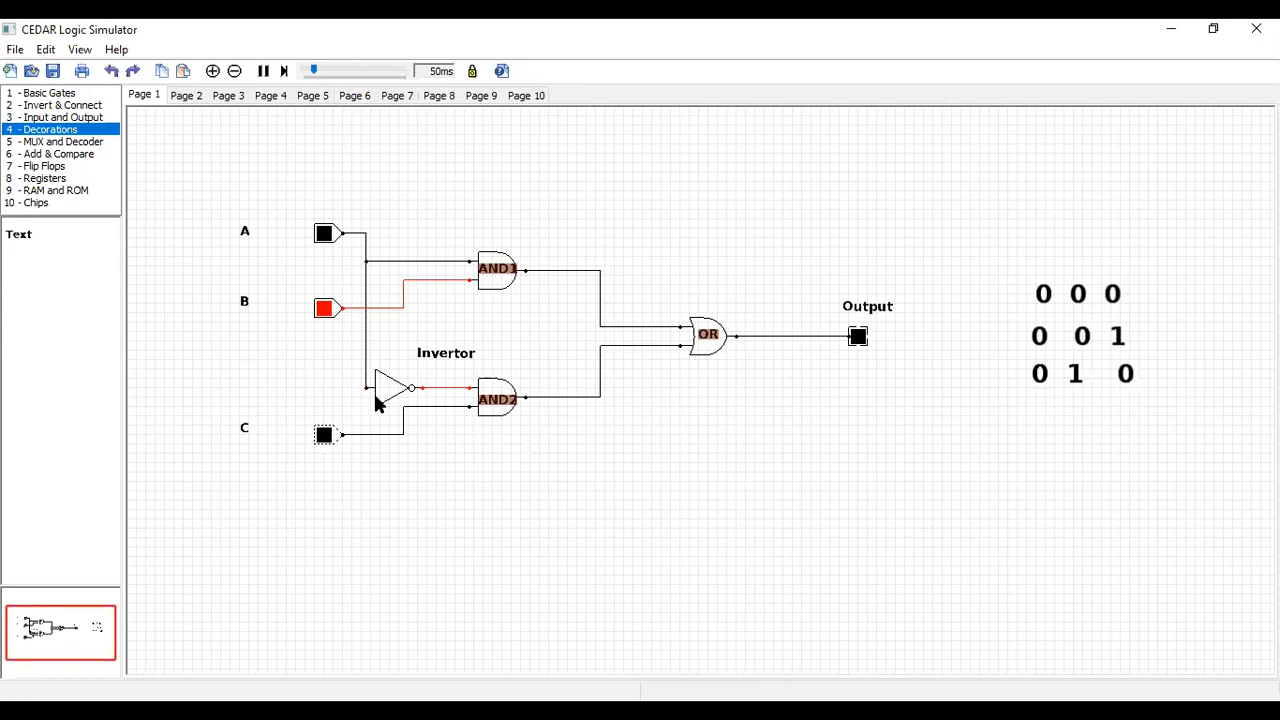
pyautogui.click(326, 434)
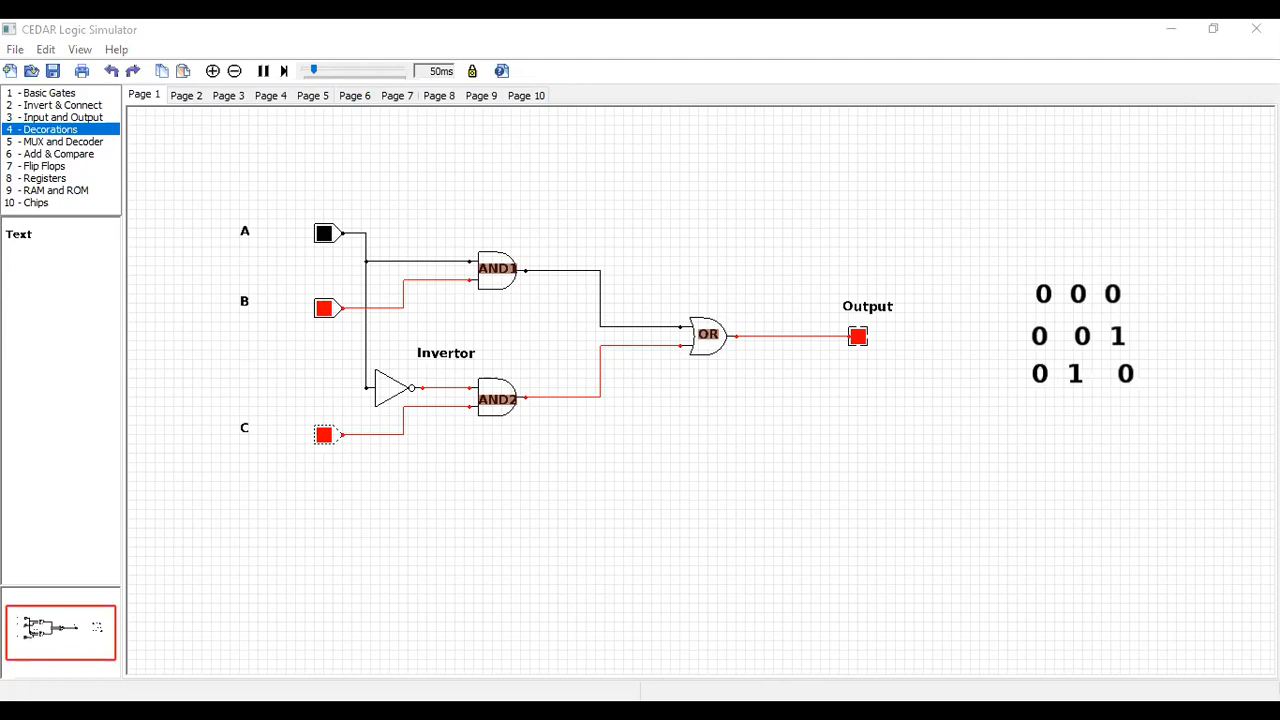
# Test the circuit with A on and B off, using C off for 1 0 0 and C on for 1 0 1
pyautogui.click(323, 234)
pyautogui.click(323, 307)
pyautogui.click(323, 308)
pyautogui.click(323, 436)
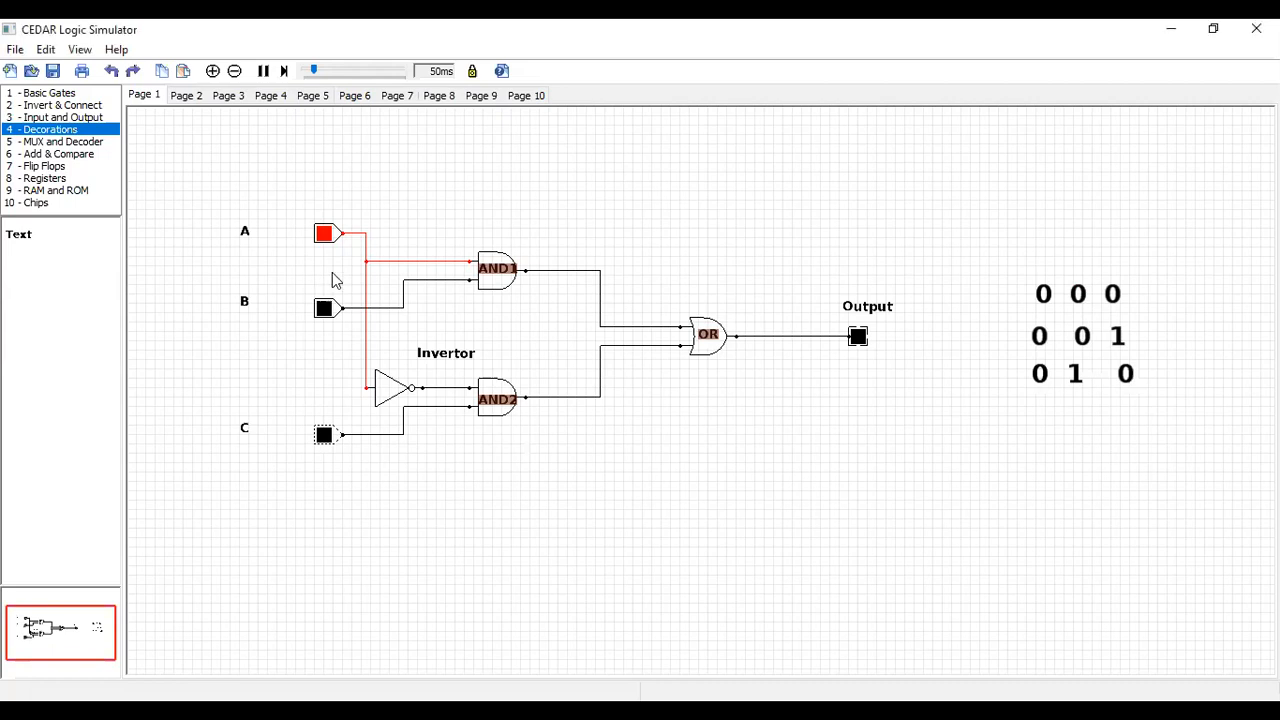
pyautogui.click(326, 436)
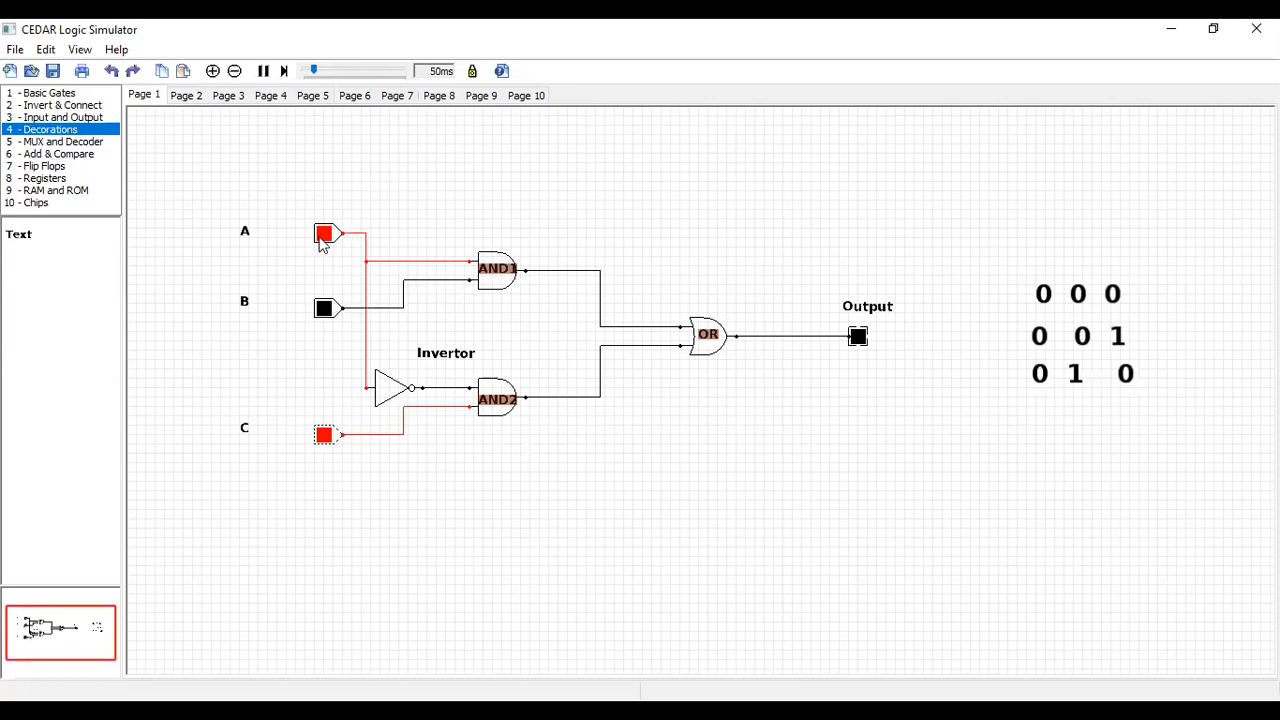
# Test the circuit with A on, toggling B to compare 1 1 1 with 1 0 1, and end on 1 1 0 with C off
pyautogui.click(328, 310)
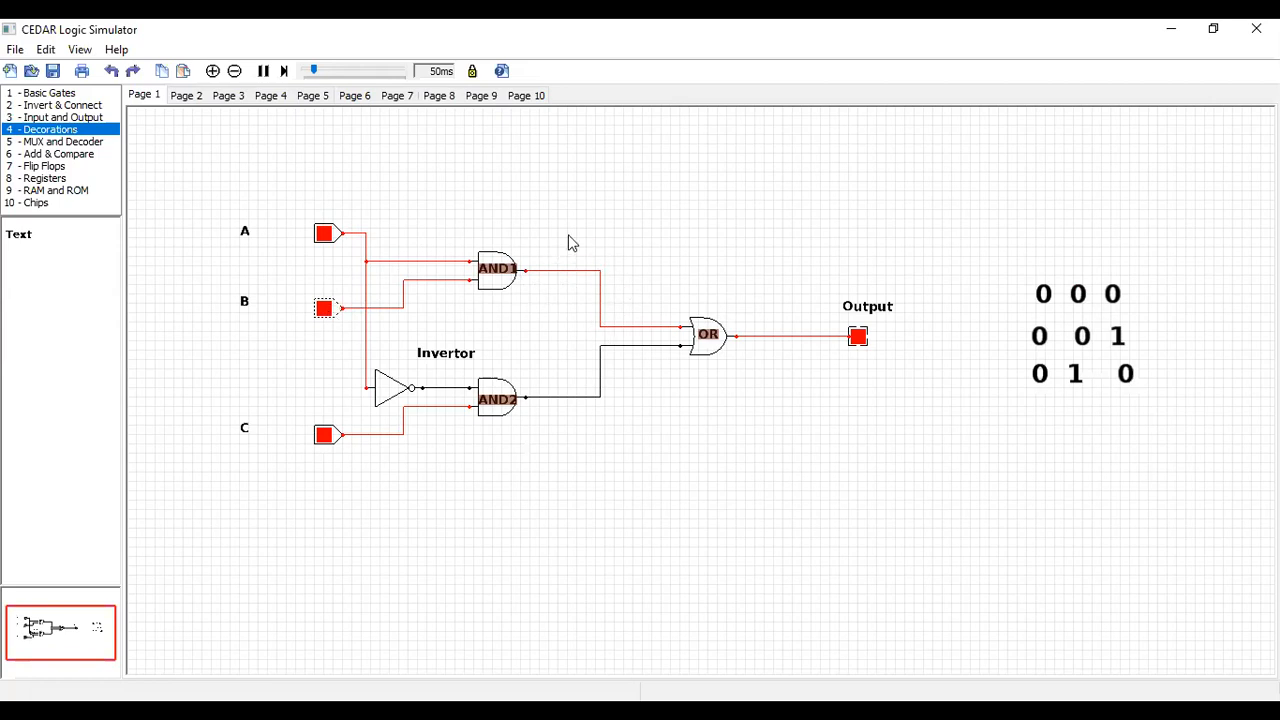
pyautogui.click(324, 309)
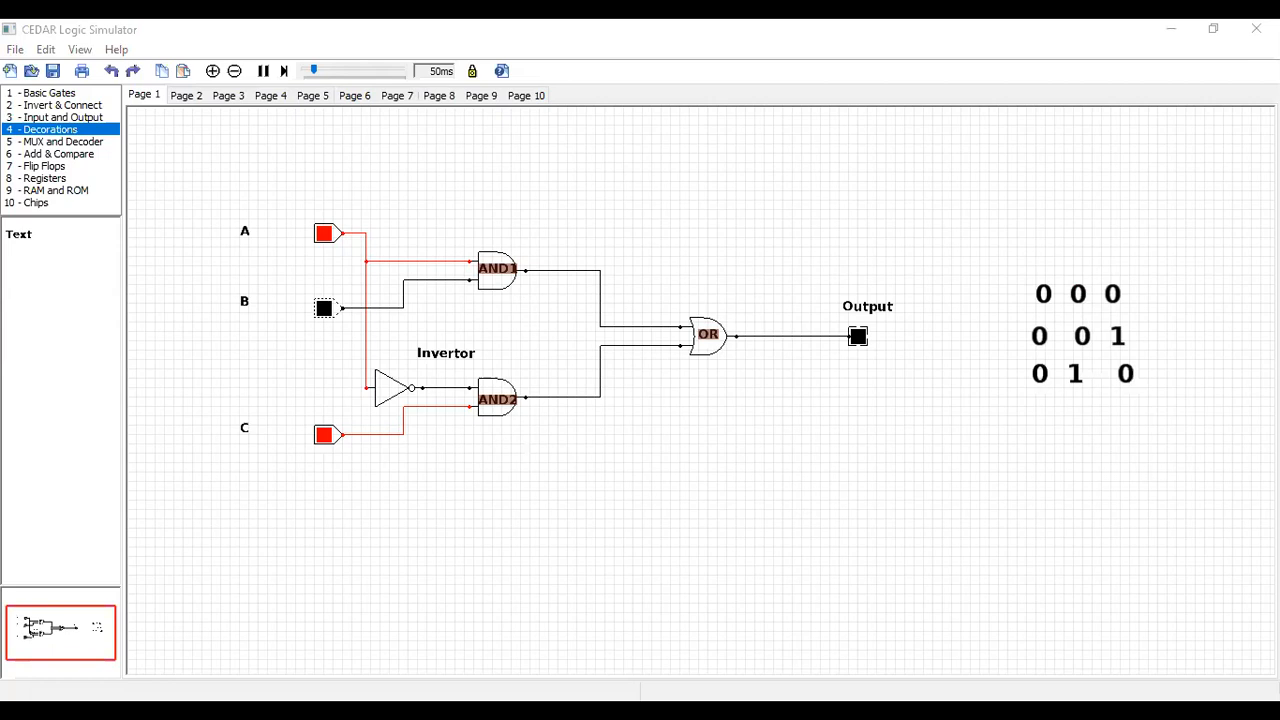
pyautogui.click(324, 308)
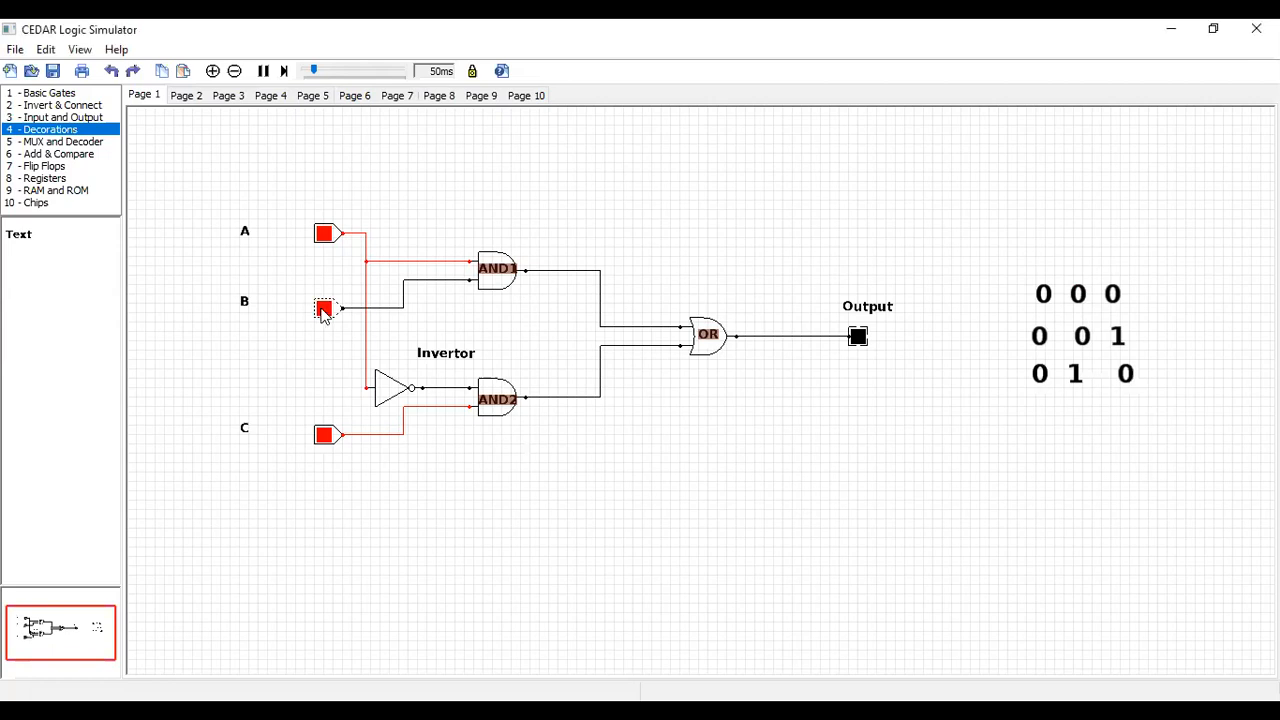
pyautogui.click(324, 435)
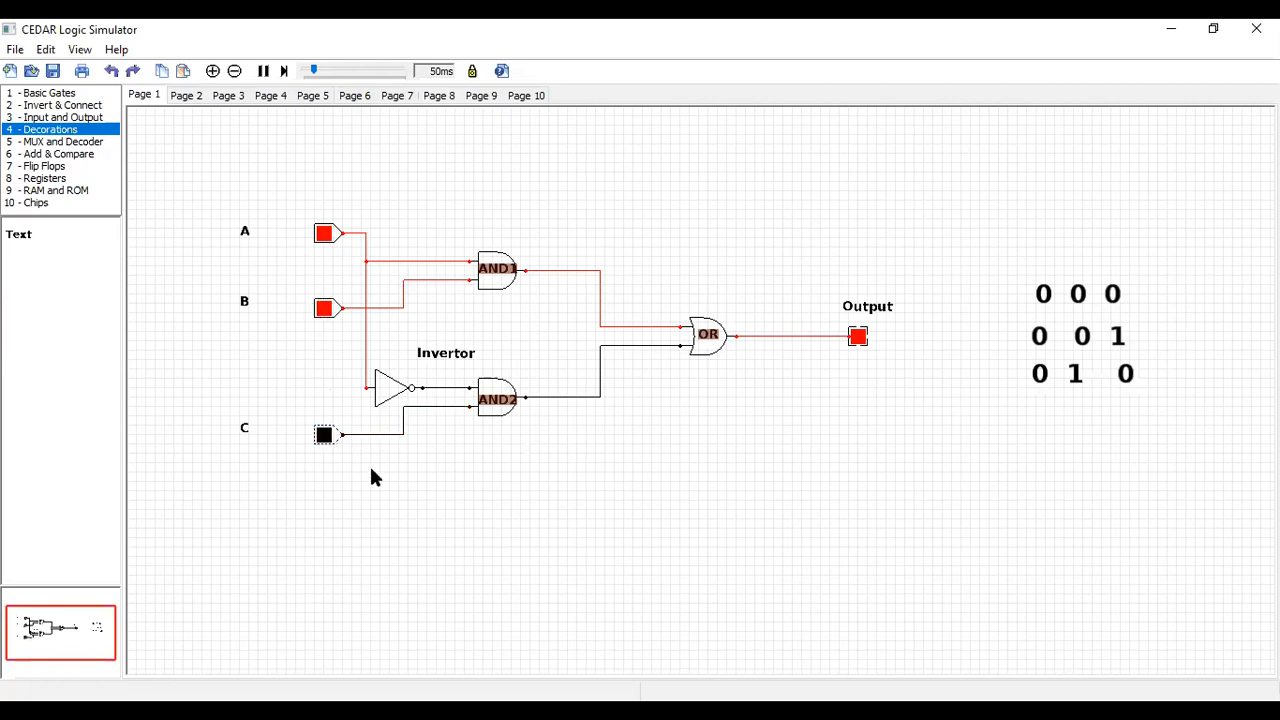